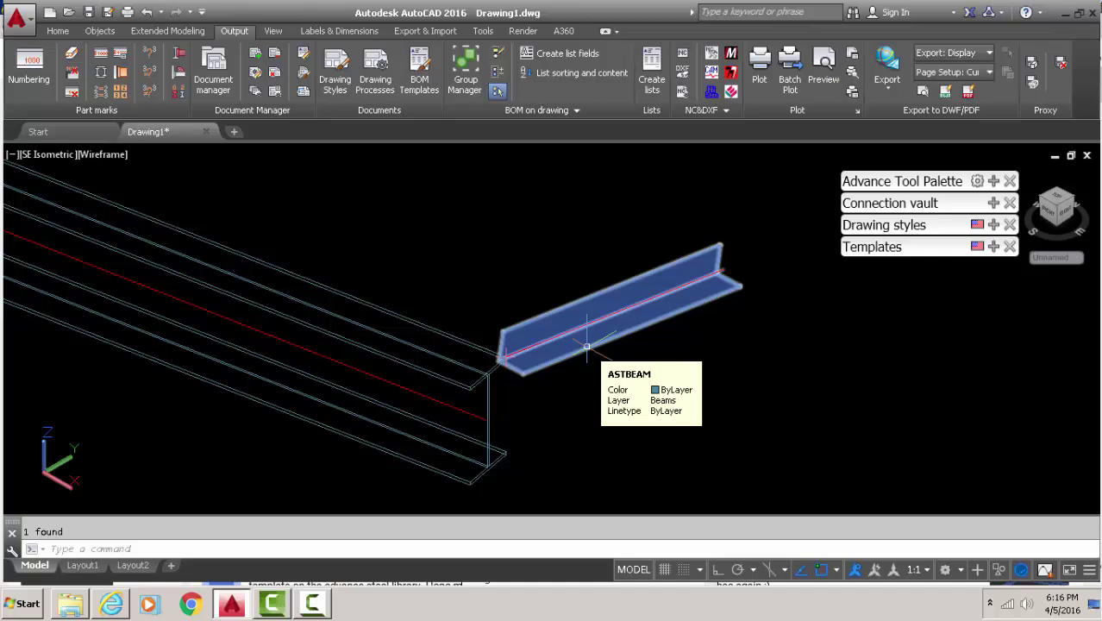
Review the angle beam's naming settings in its properties dialog, then close it.
double_click(586, 345)
click(266, 229)
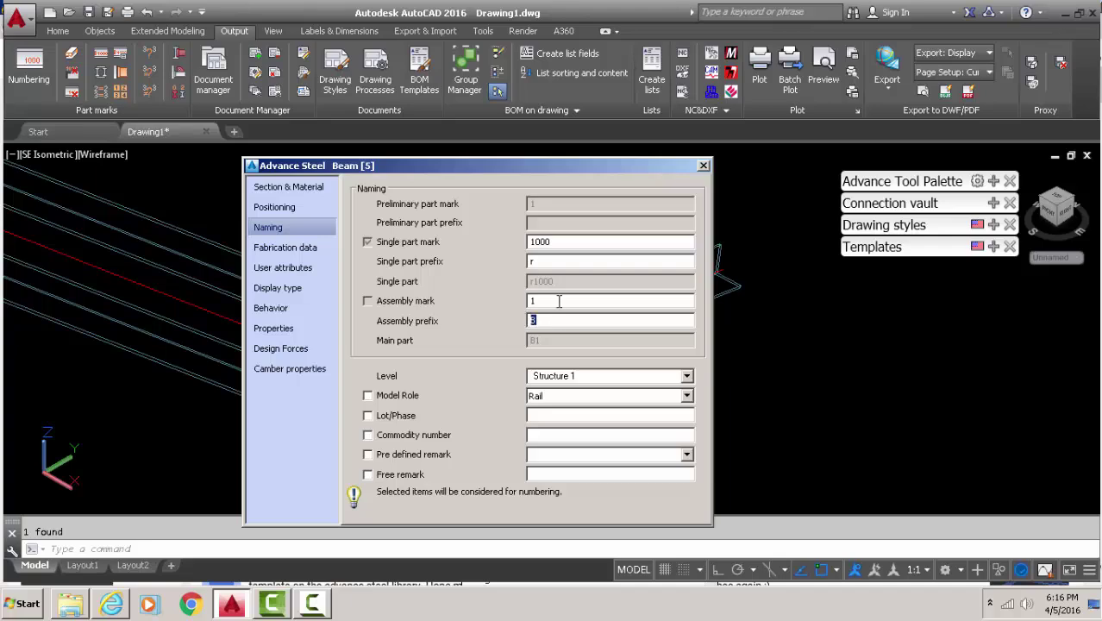
click(703, 166)
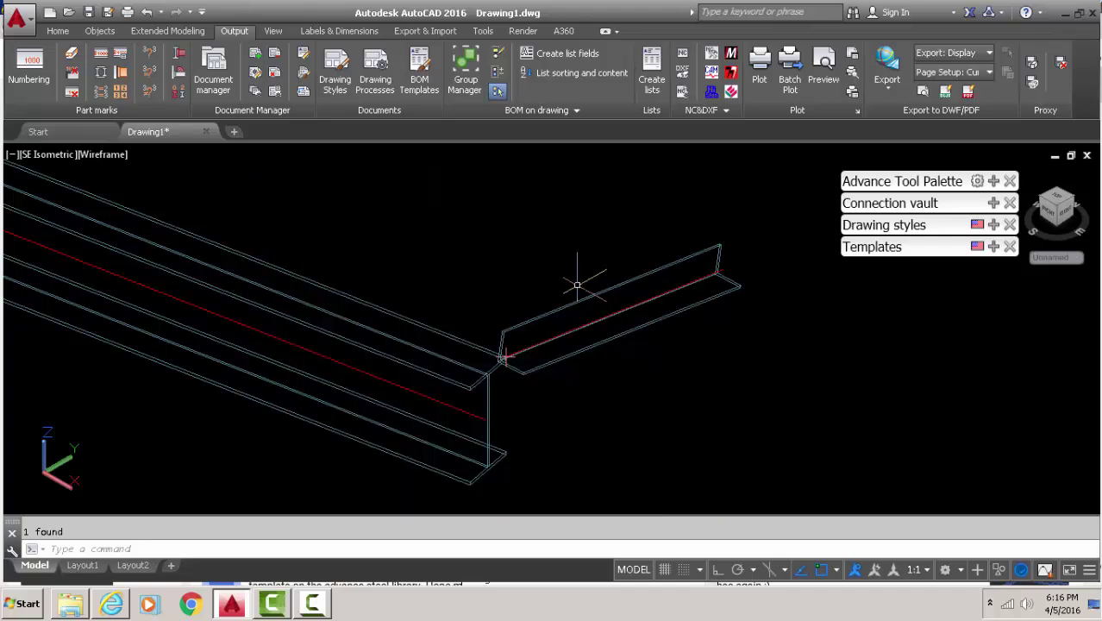
scroll(582, 317, down, 4)
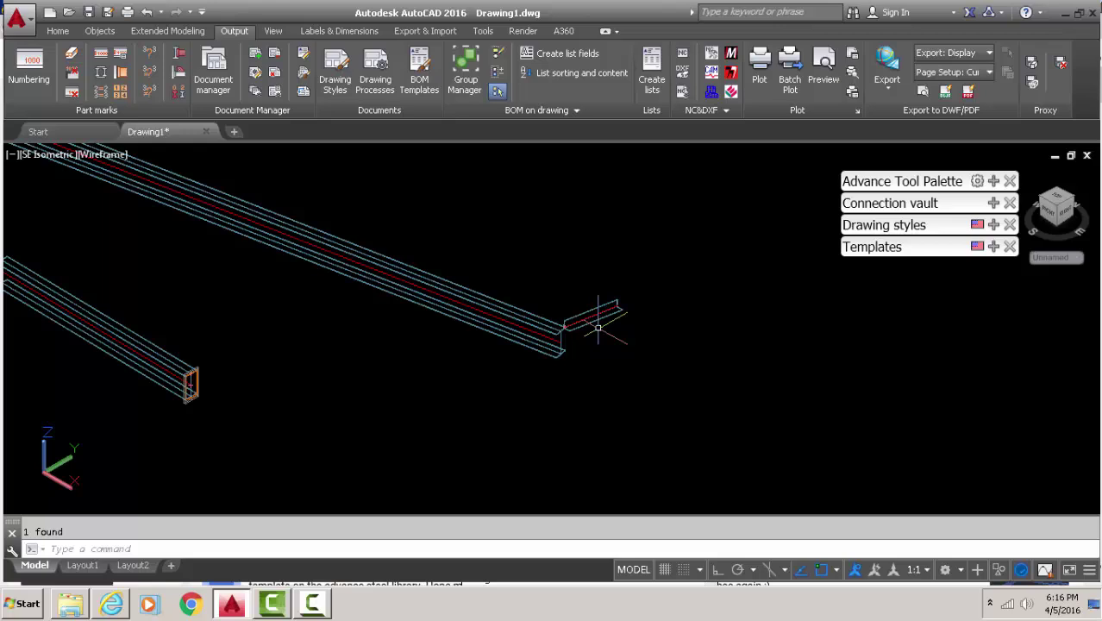
scroll(589, 320, up, 5)
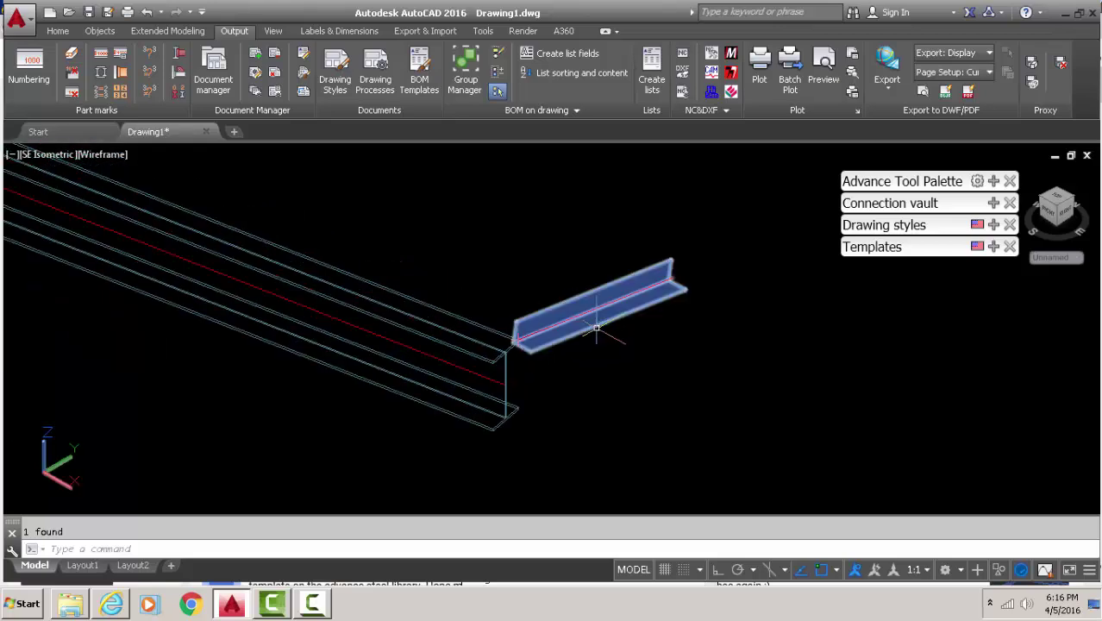
scroll(515, 312, down, 3)
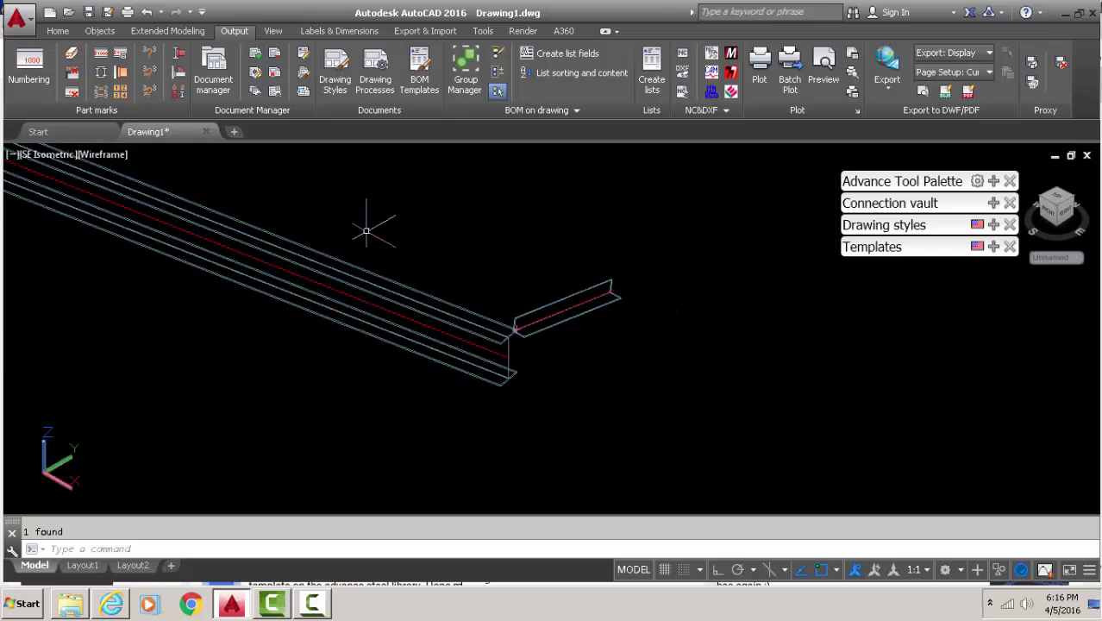
Mark the short angle as assembly main part using Mark main part of assembly.
click(180, 56)
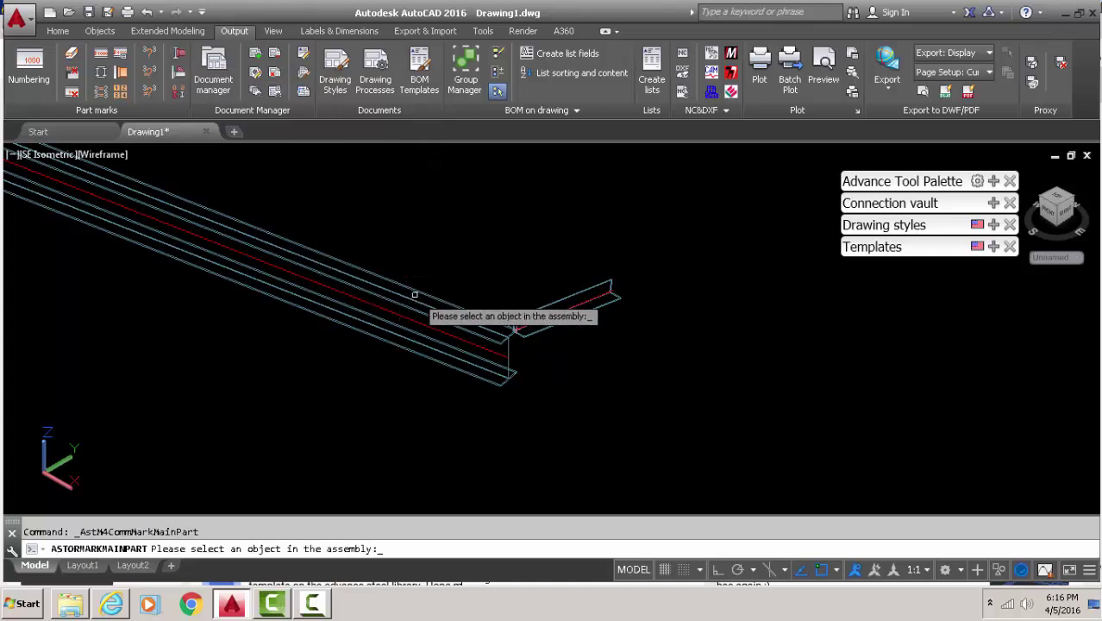
scroll(418, 302, down, 2)
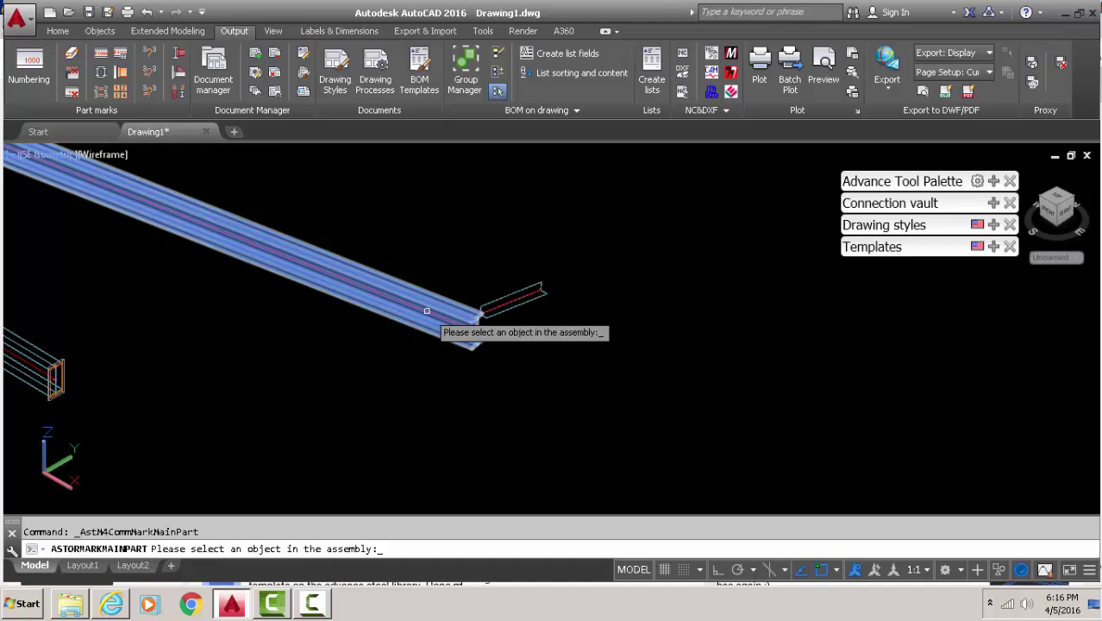
scroll(425, 311, up, 2)
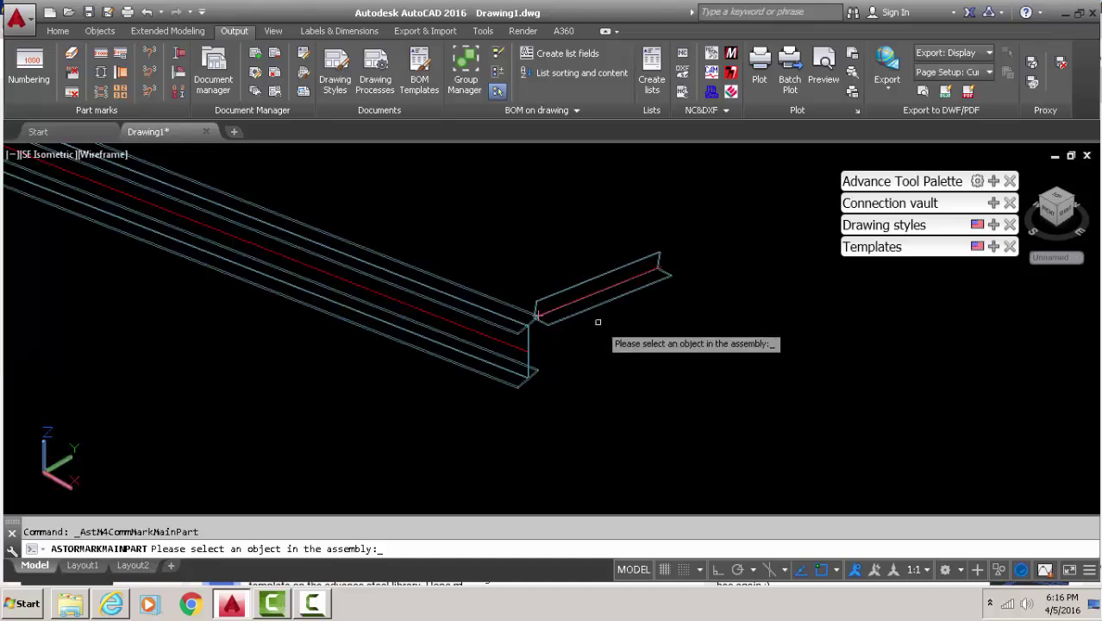
click(571, 324)
key(Return)
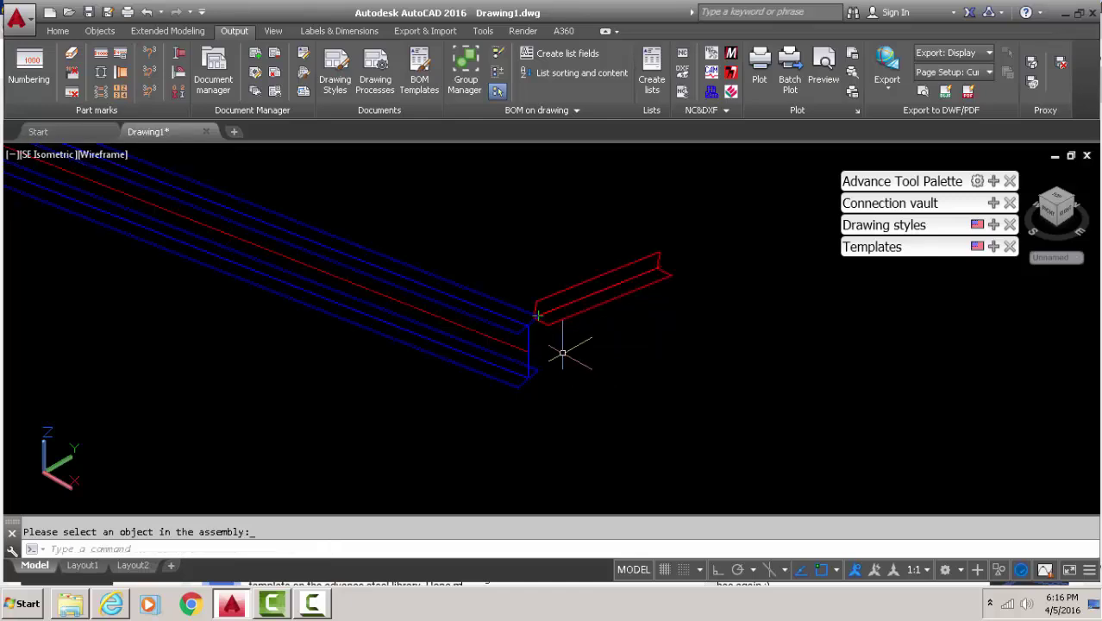
scroll(558, 340, down, 5)
scroll(544, 336, up, 3)
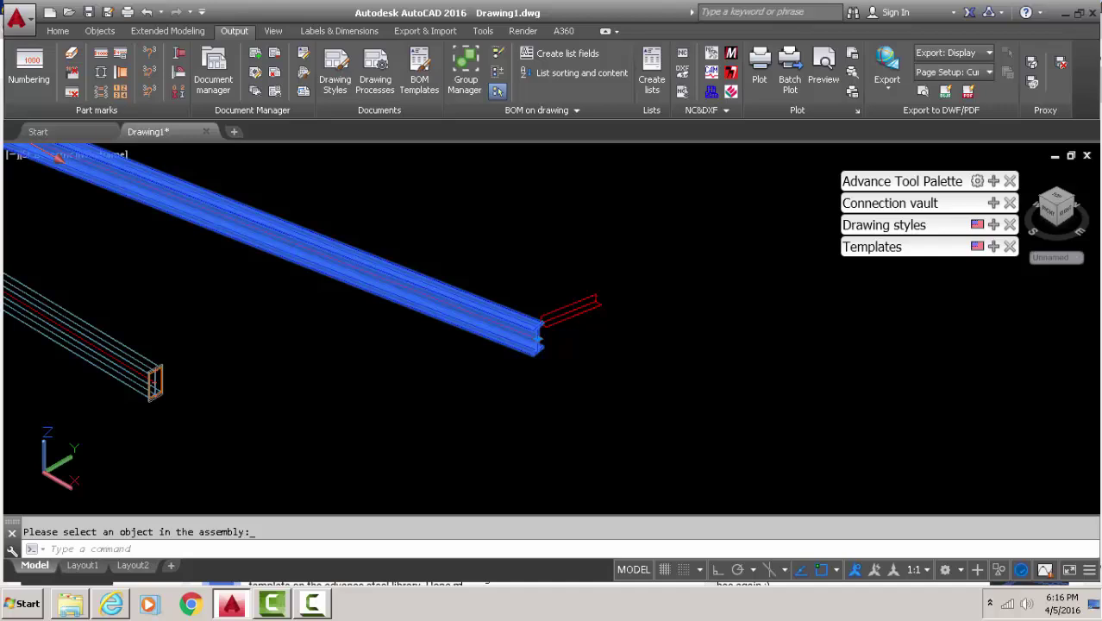
key(Escape)
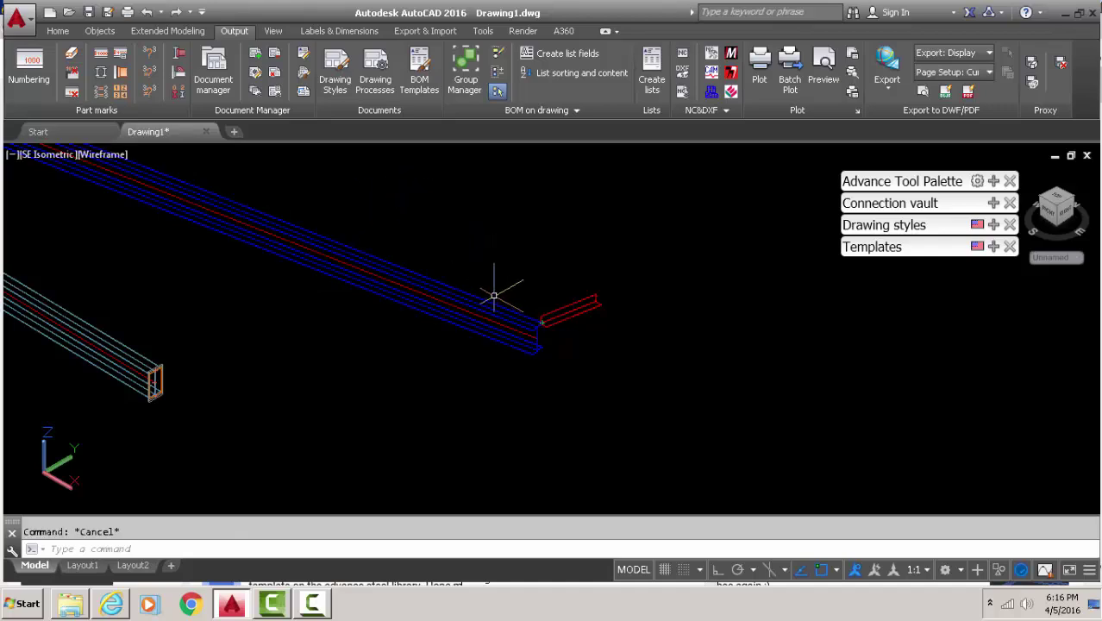
Draw a channel-section beam starting at the long beam's end.
click(58, 32)
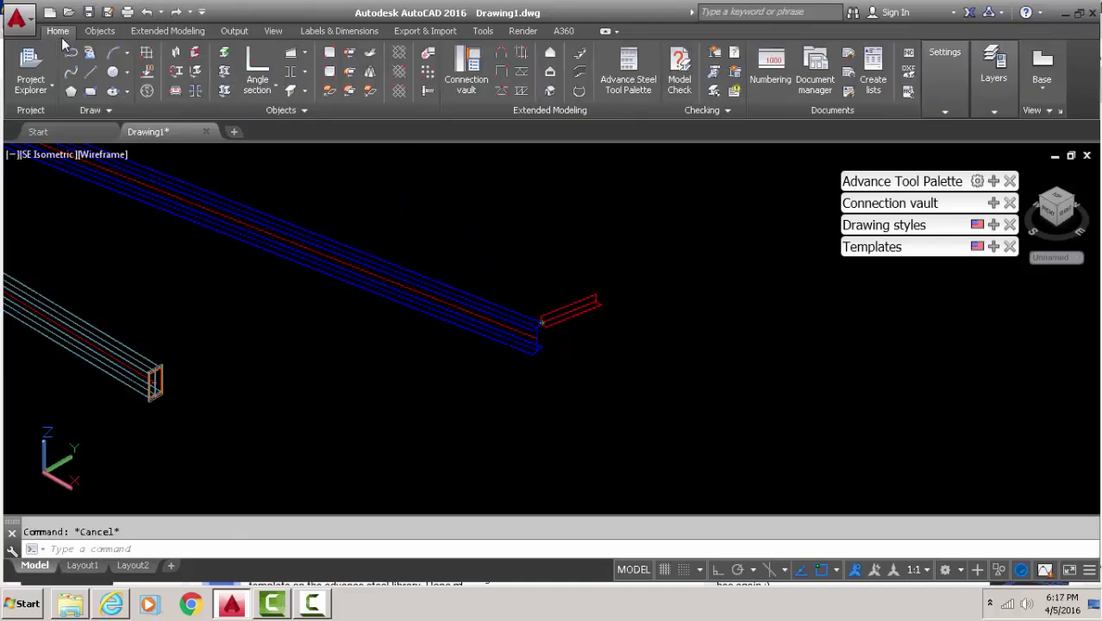
click(258, 86)
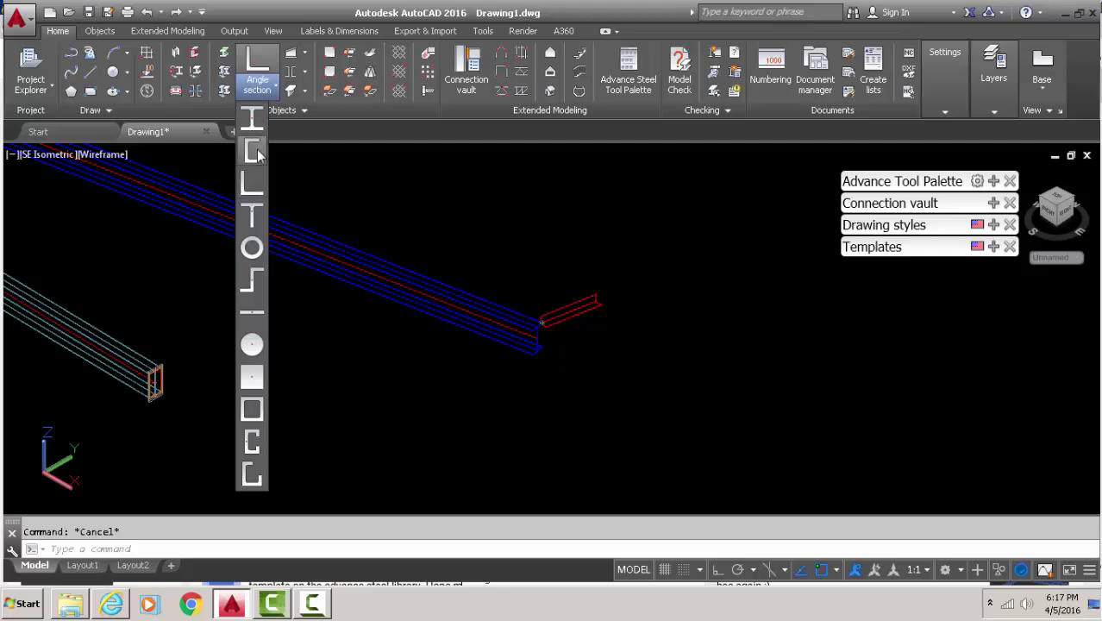
click(256, 151)
scroll(291, 226, up, 1)
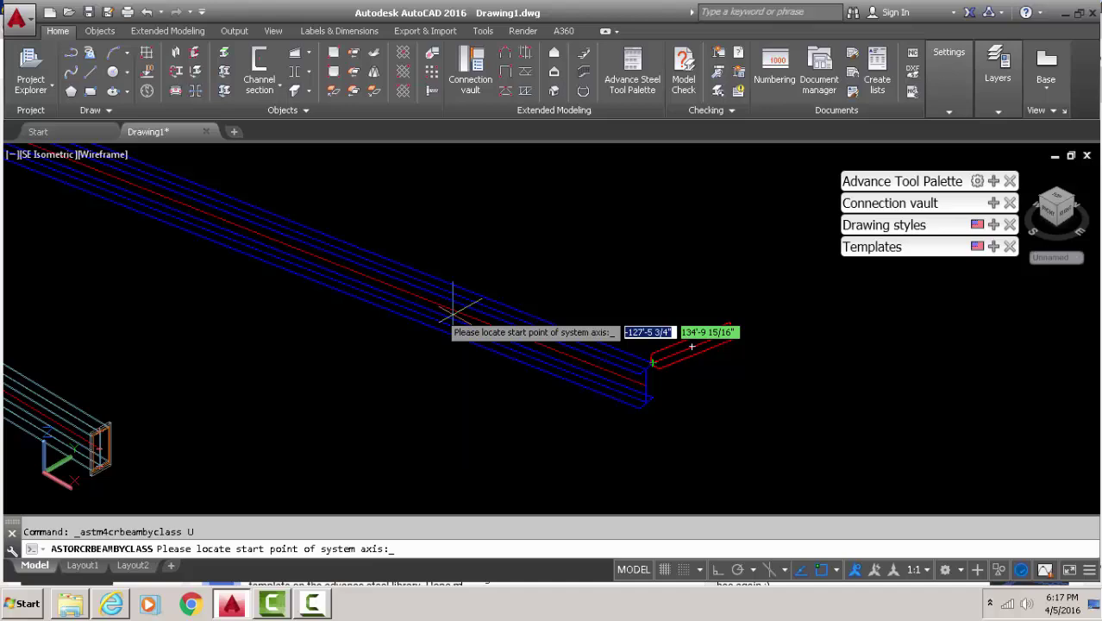
click(639, 405)
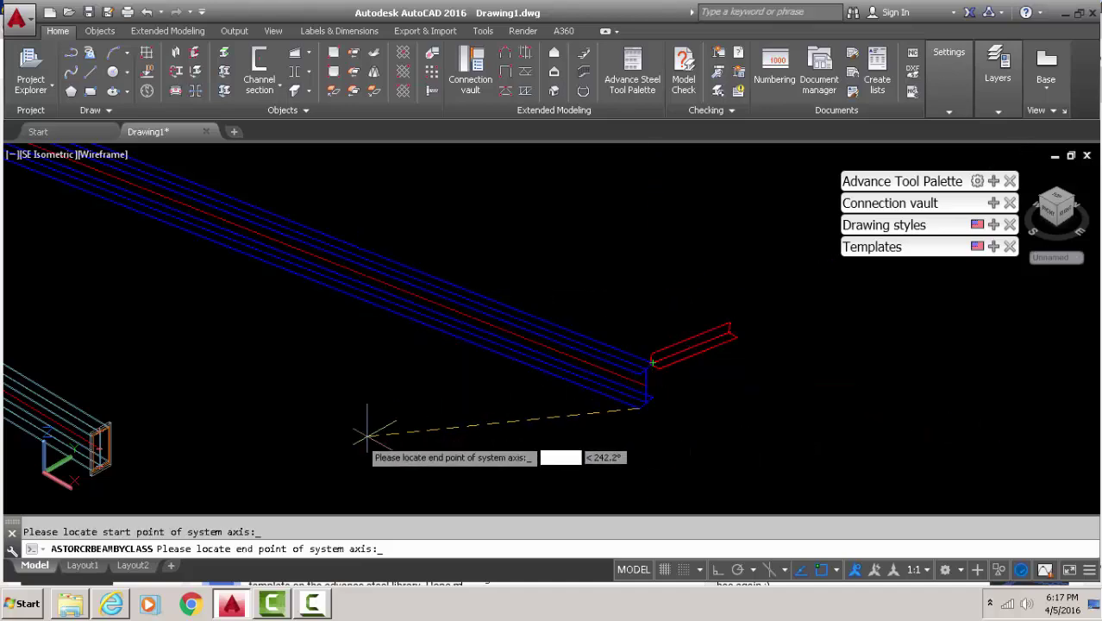
click(653, 362)
click(702, 167)
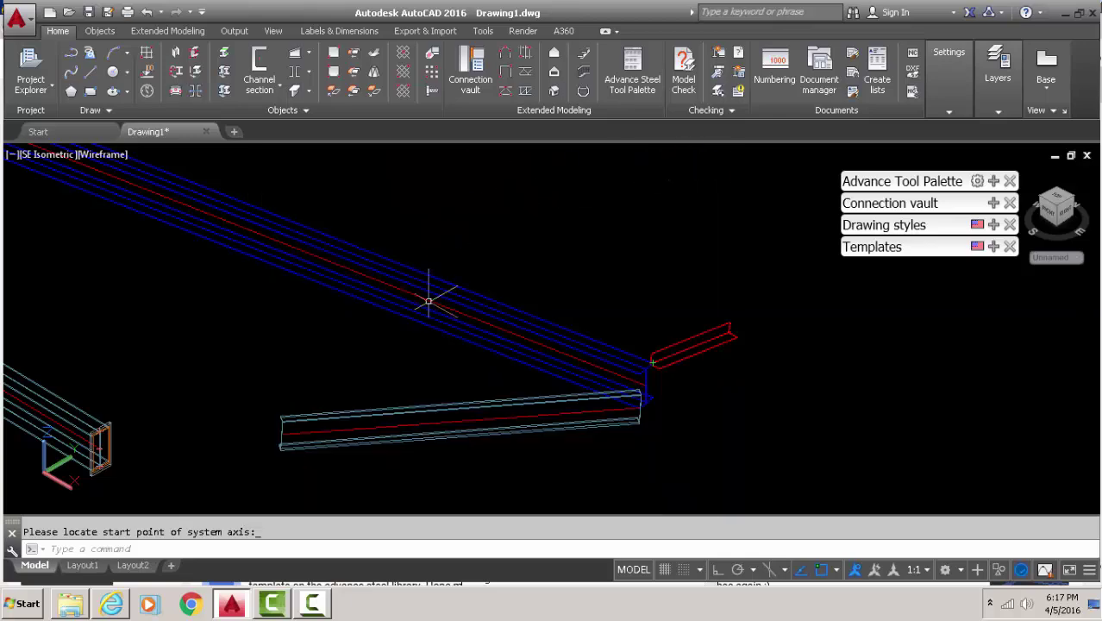
scroll(499, 245, down, 2)
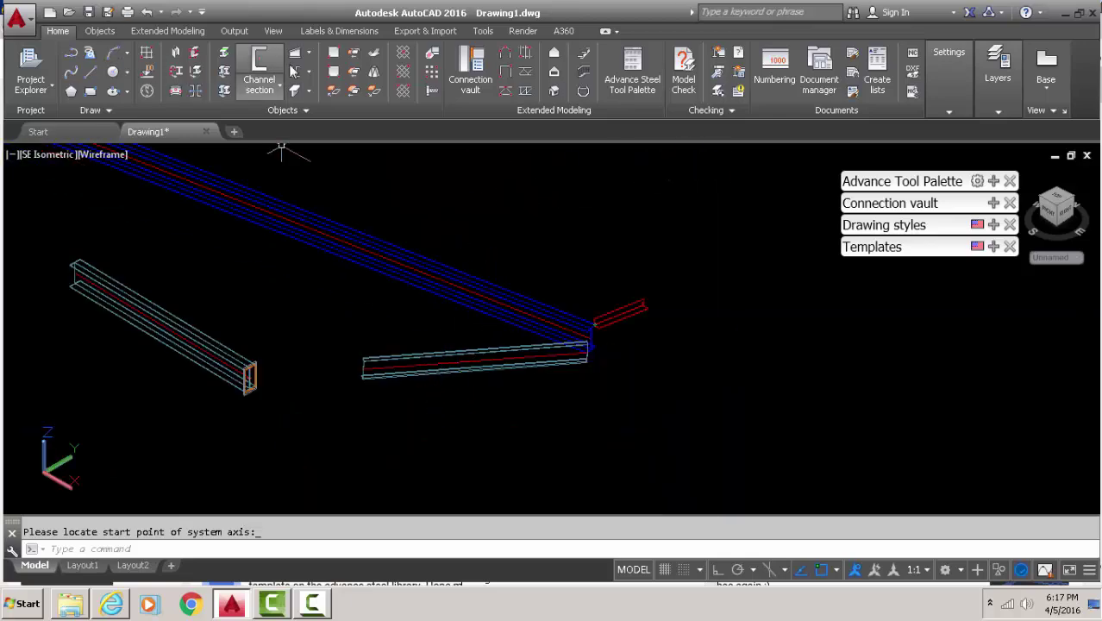
Weld the long upper beam to the channel beam, placing the seam at their joint.
click(431, 58)
scroll(534, 332, up, 2)
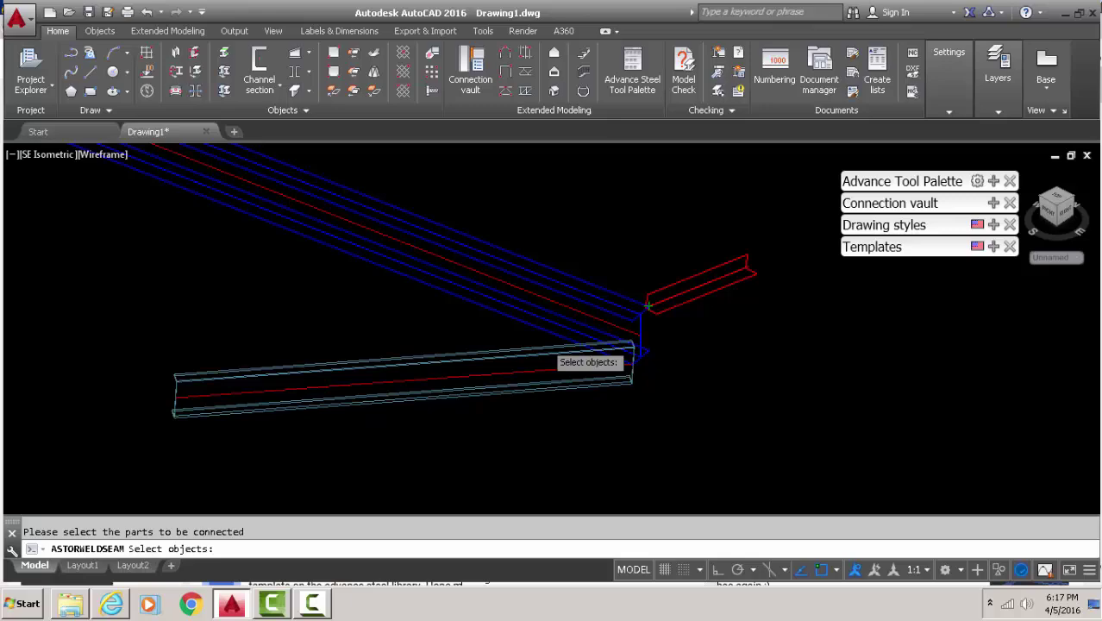
click(544, 346)
click(528, 372)
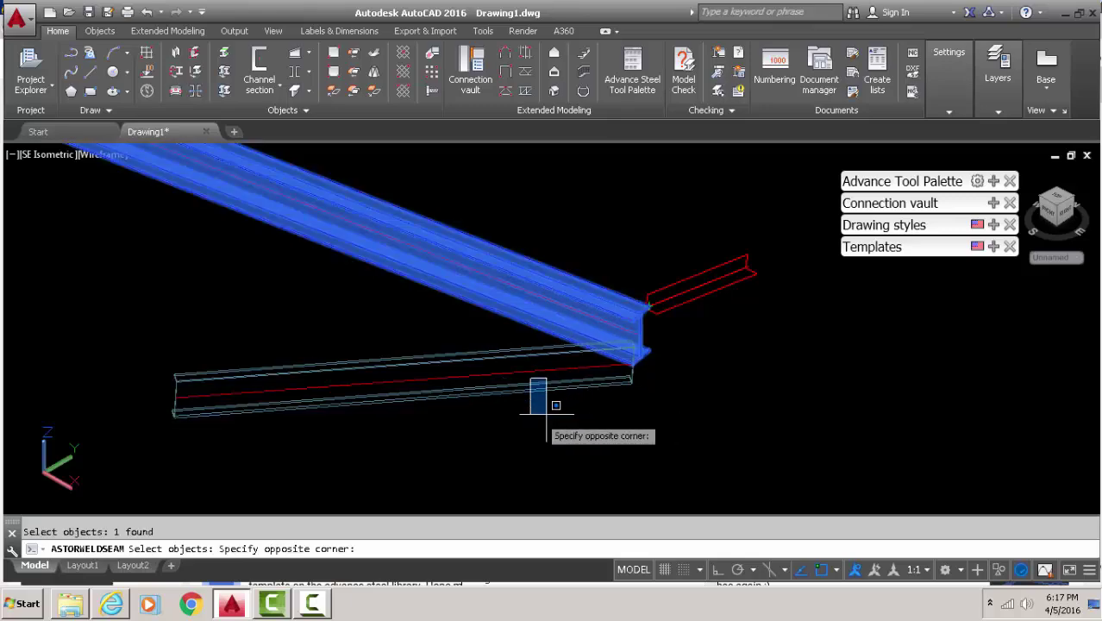
click(543, 407)
key(Return)
scroll(621, 326, up, 2)
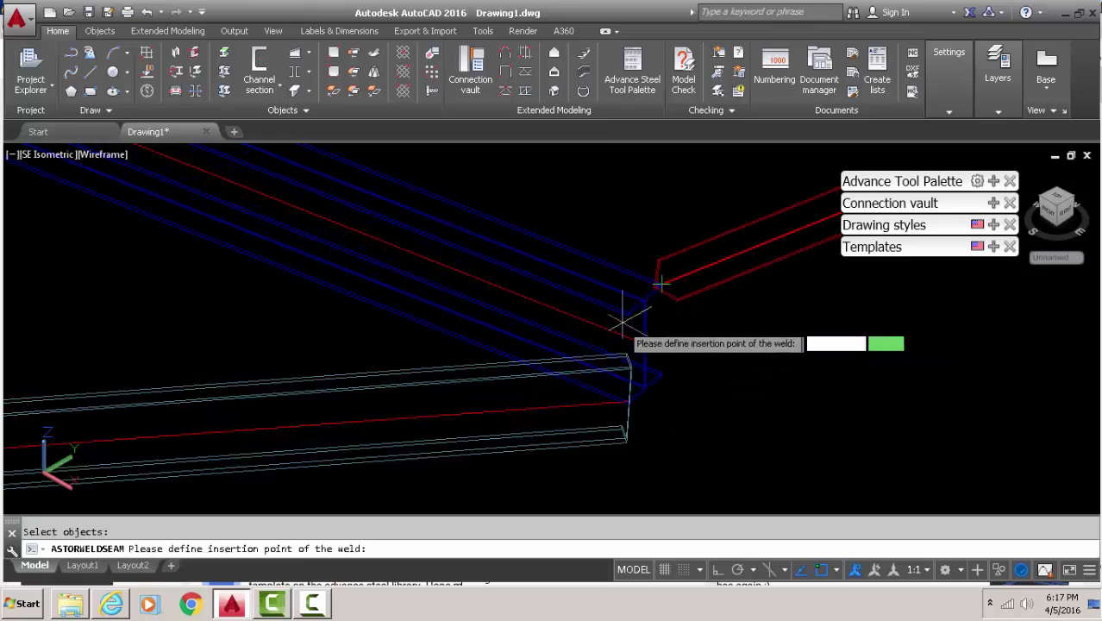
click(627, 308)
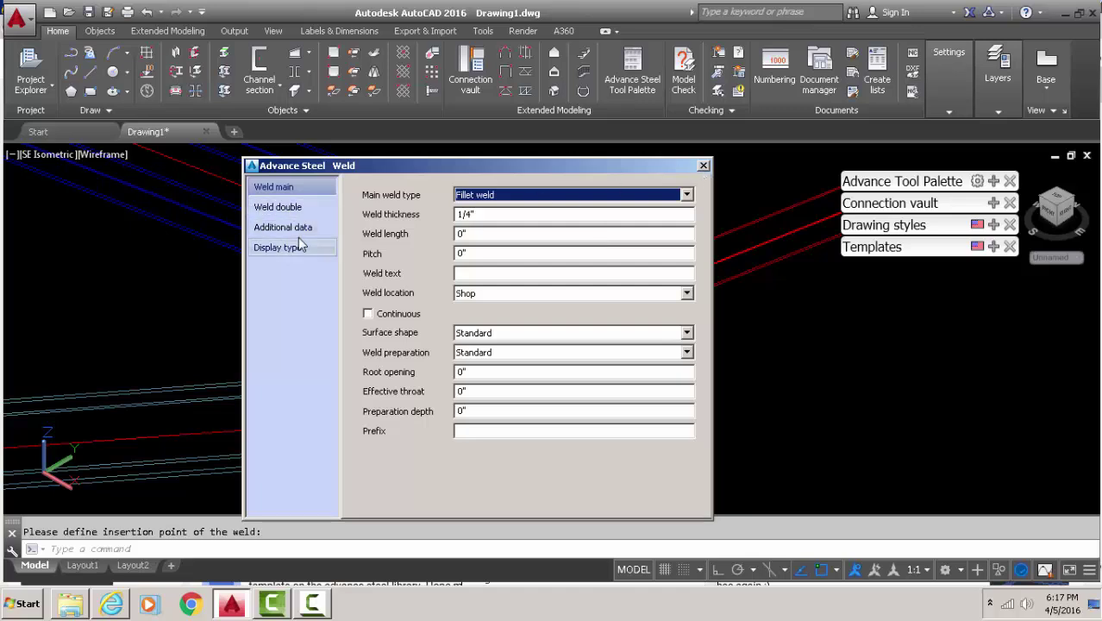
Close the weld dialog and browse the channel beam's Model Role choices in its naming settings.
click(703, 166)
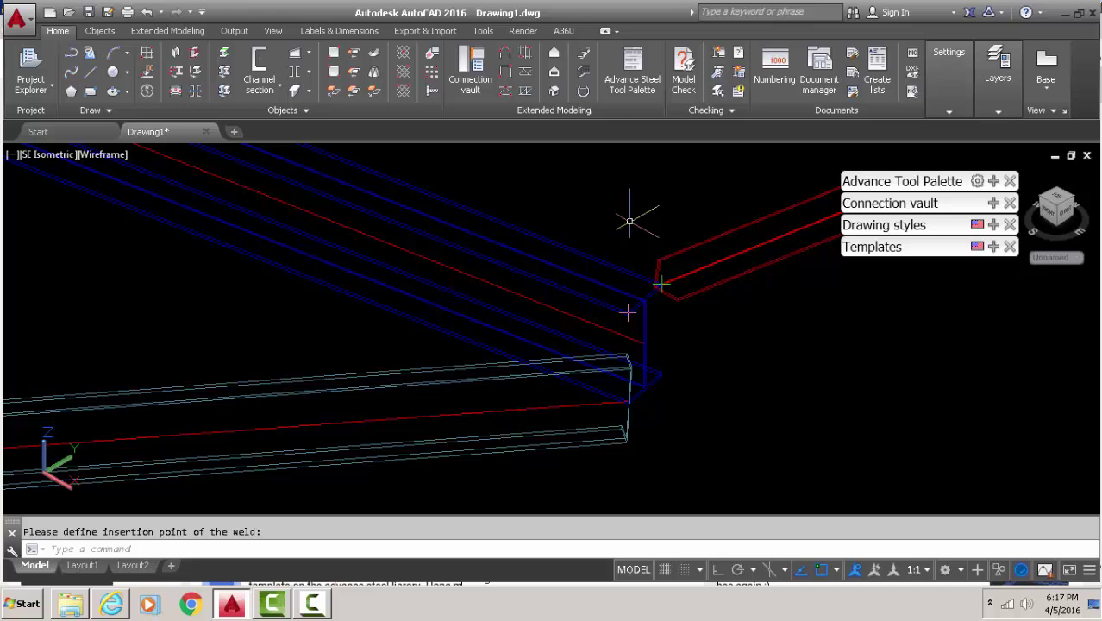
double_click(159, 376)
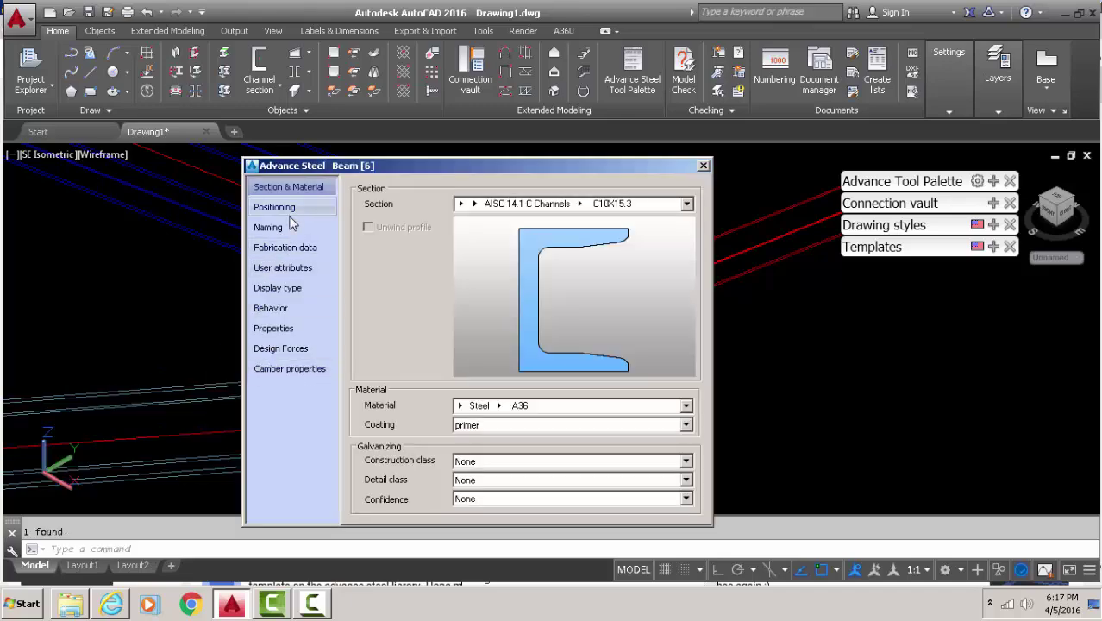
click(281, 226)
click(557, 398)
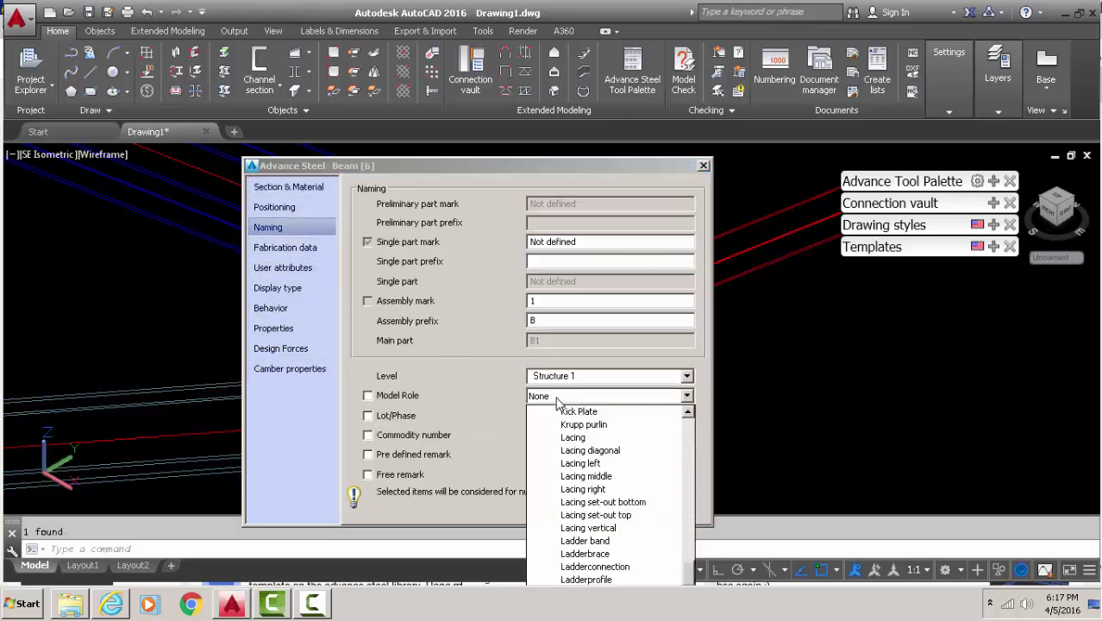
key(c)
key(Down)
key(Down)
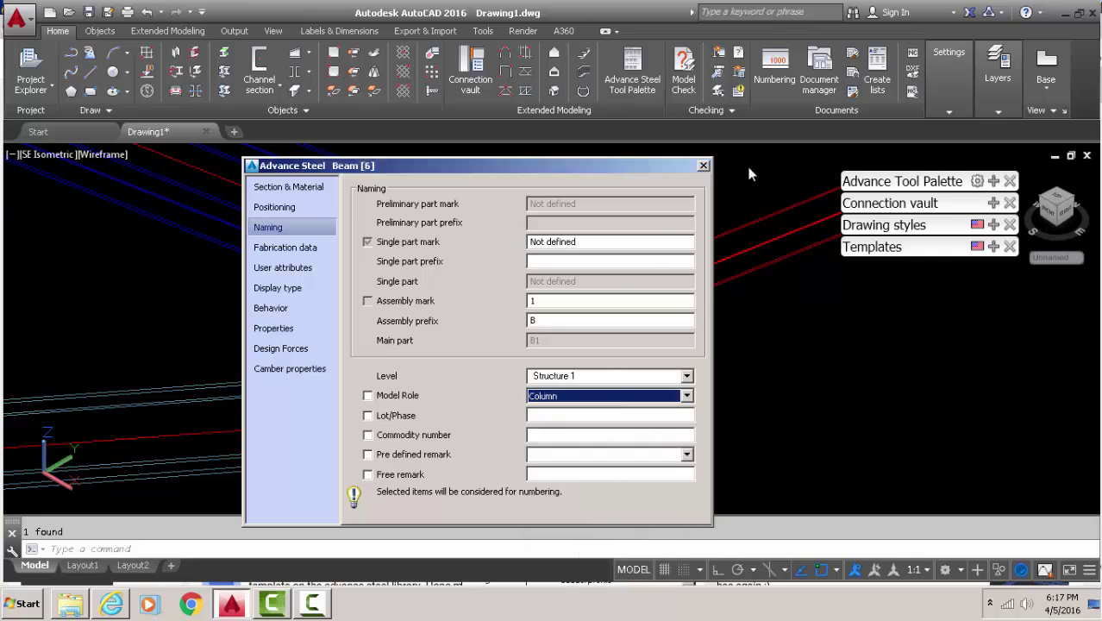
click(703, 167)
scroll(551, 302, down, 3)
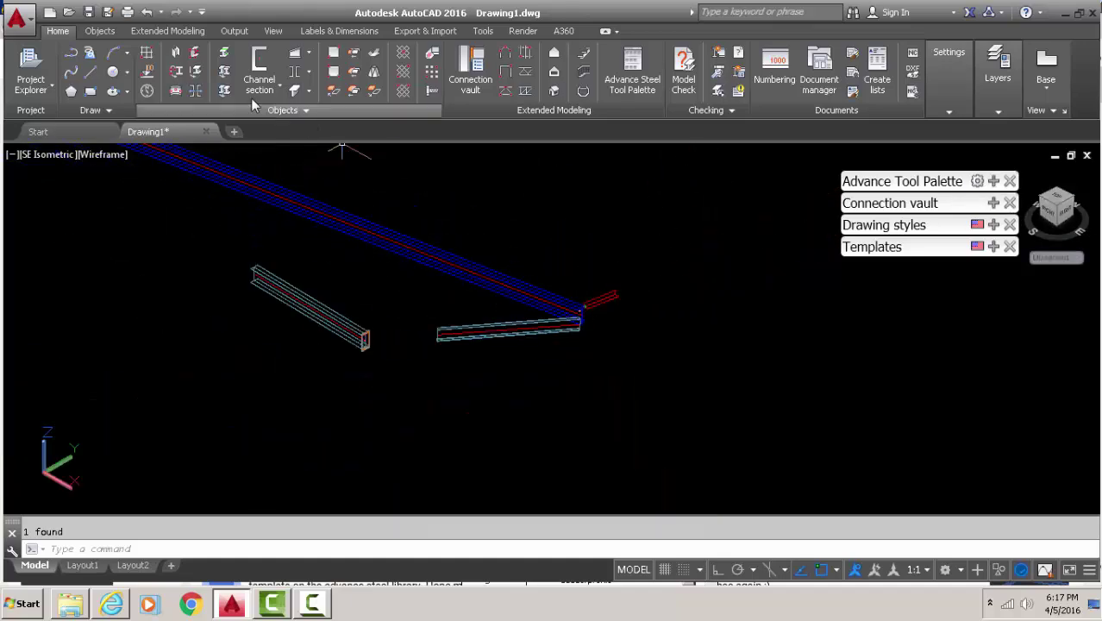
Run identical-part Numbering with current settings, giving the W12x26 parts marks A1 and B1.
click(222, 31)
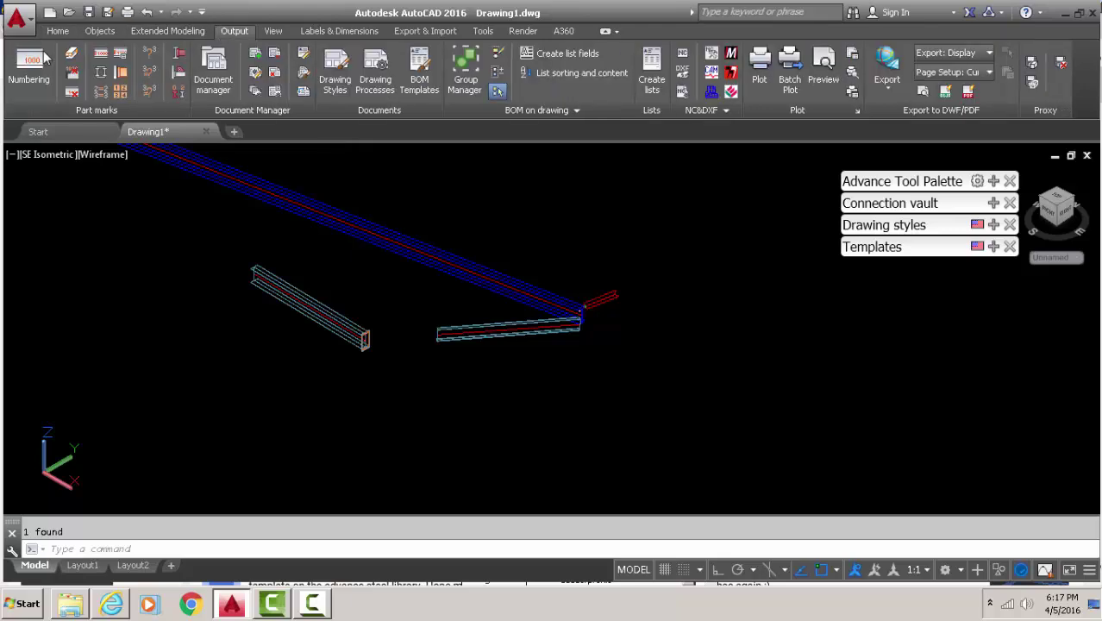
click(49, 59)
click(475, 530)
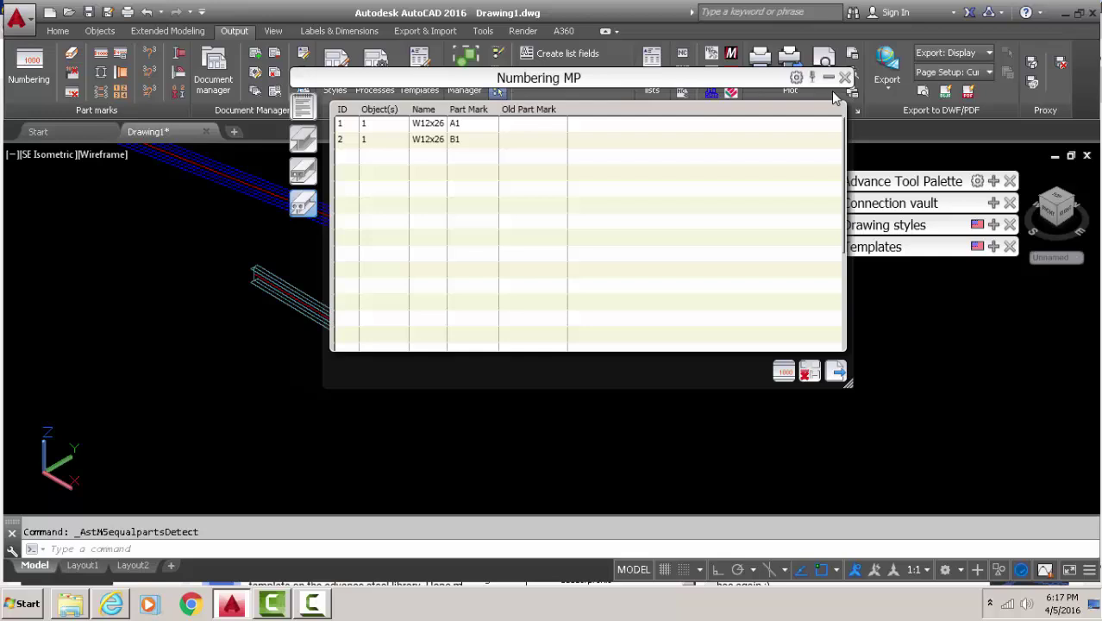
click(845, 77)
scroll(491, 310, up, 3)
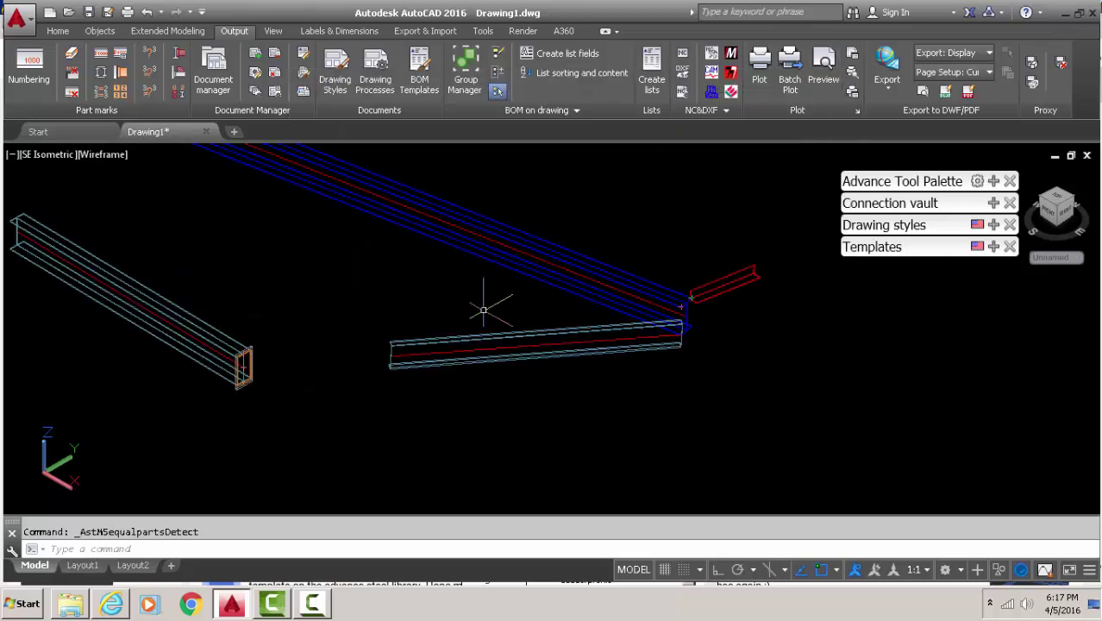
scroll(483, 311, down, 3)
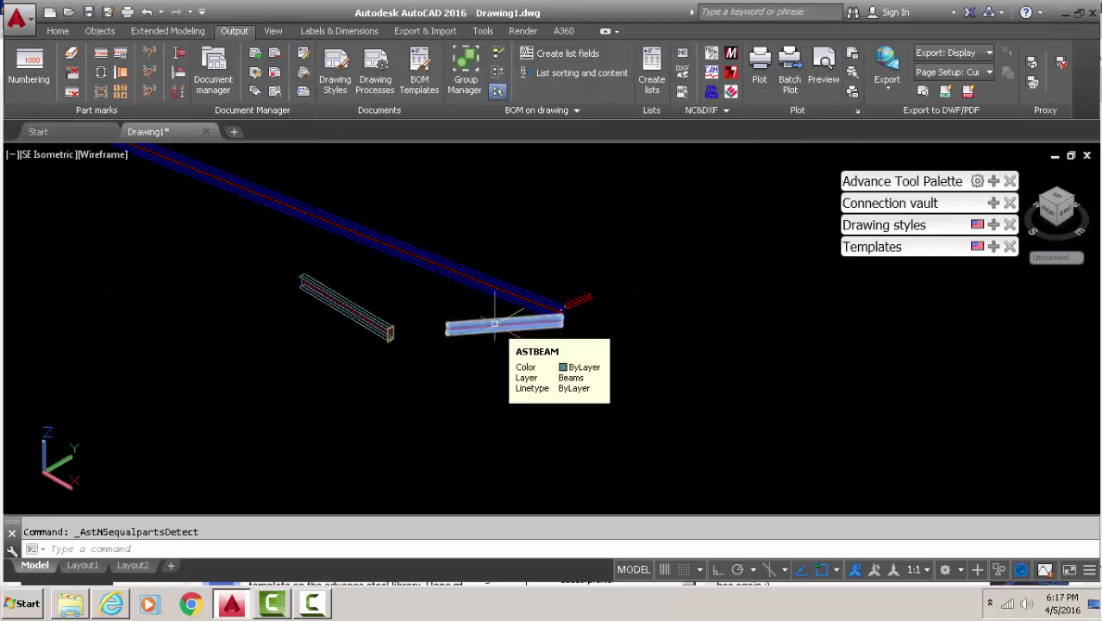
double_click(494, 323)
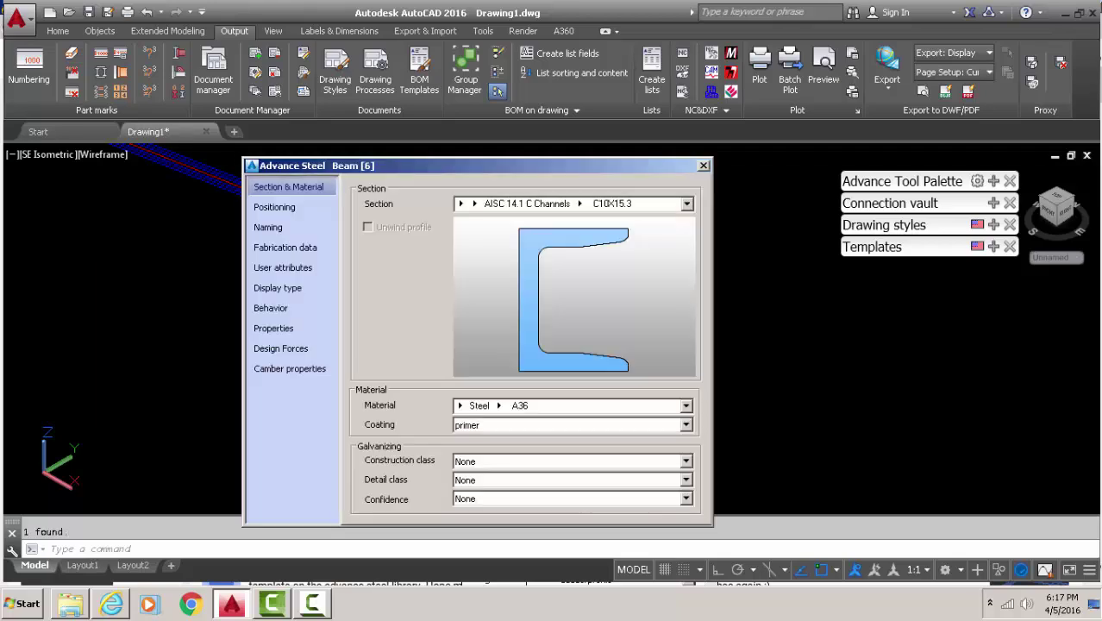
click(266, 227)
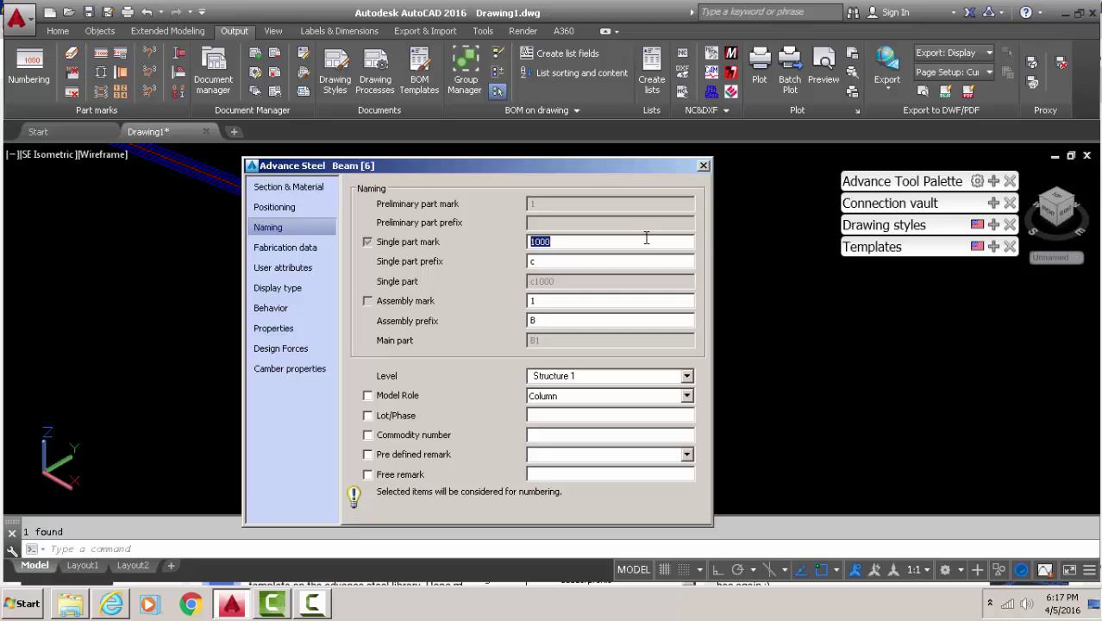
click(703, 166)
scroll(430, 273, up, 4)
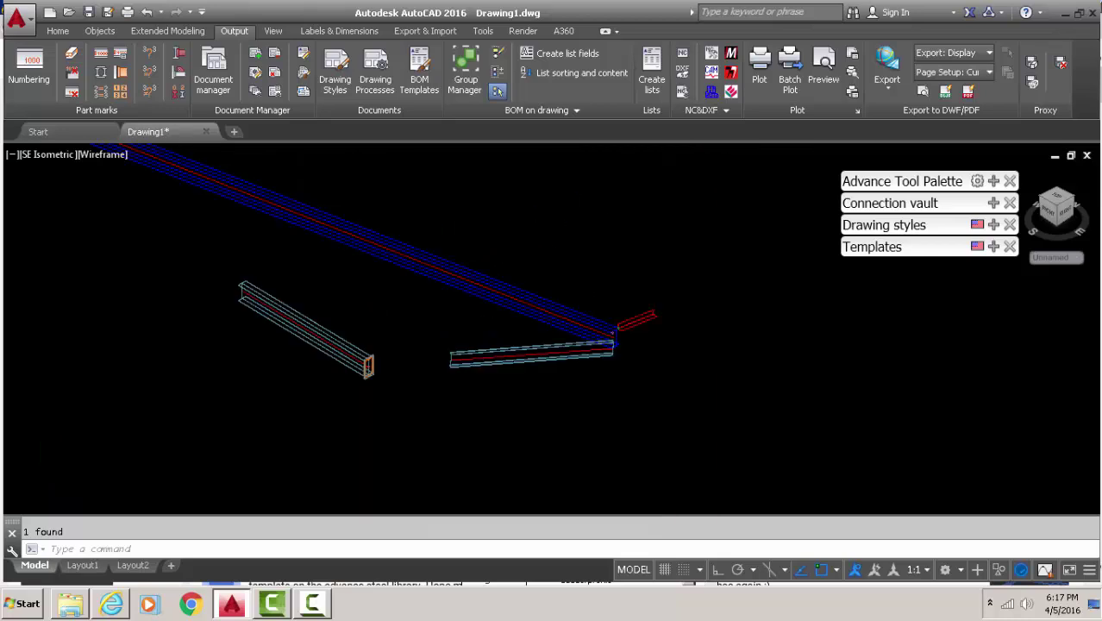
double_click(434, 263)
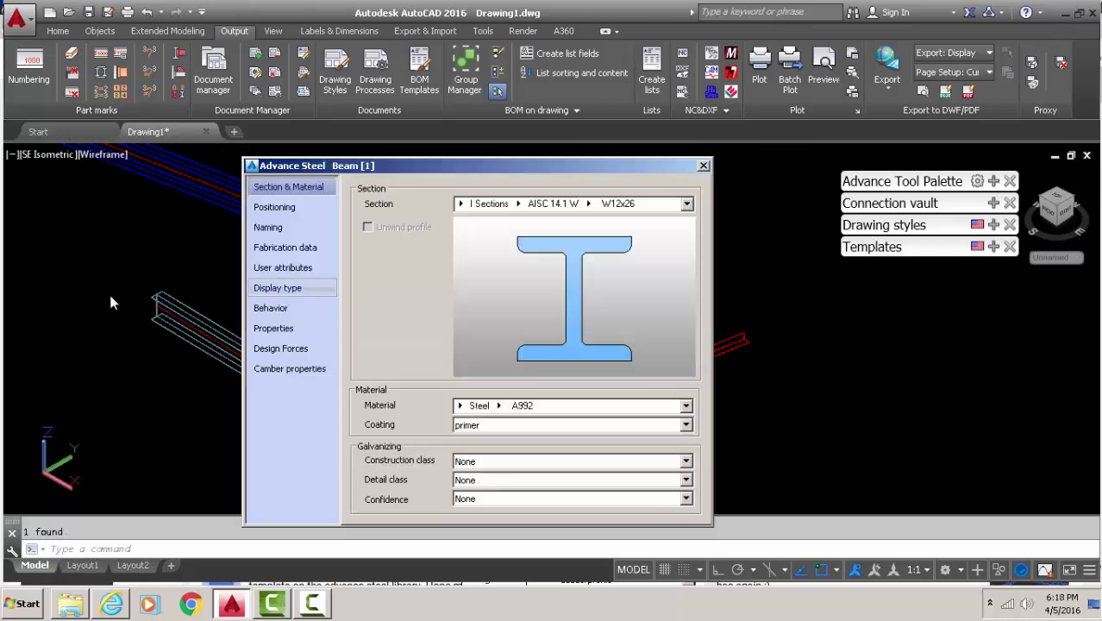
click(268, 226)
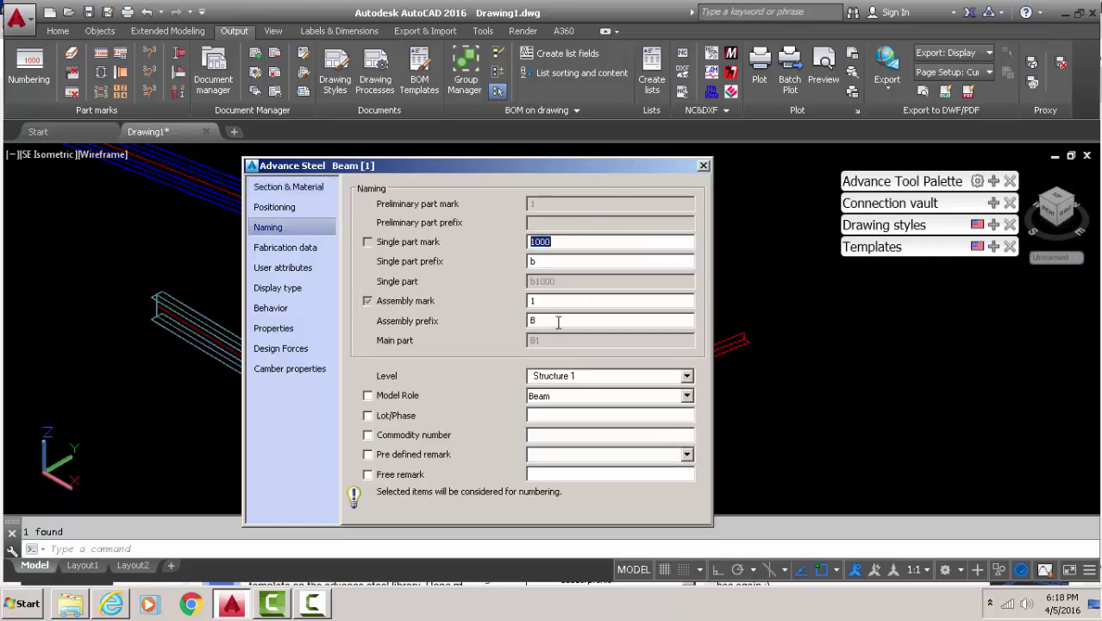
click(703, 165)
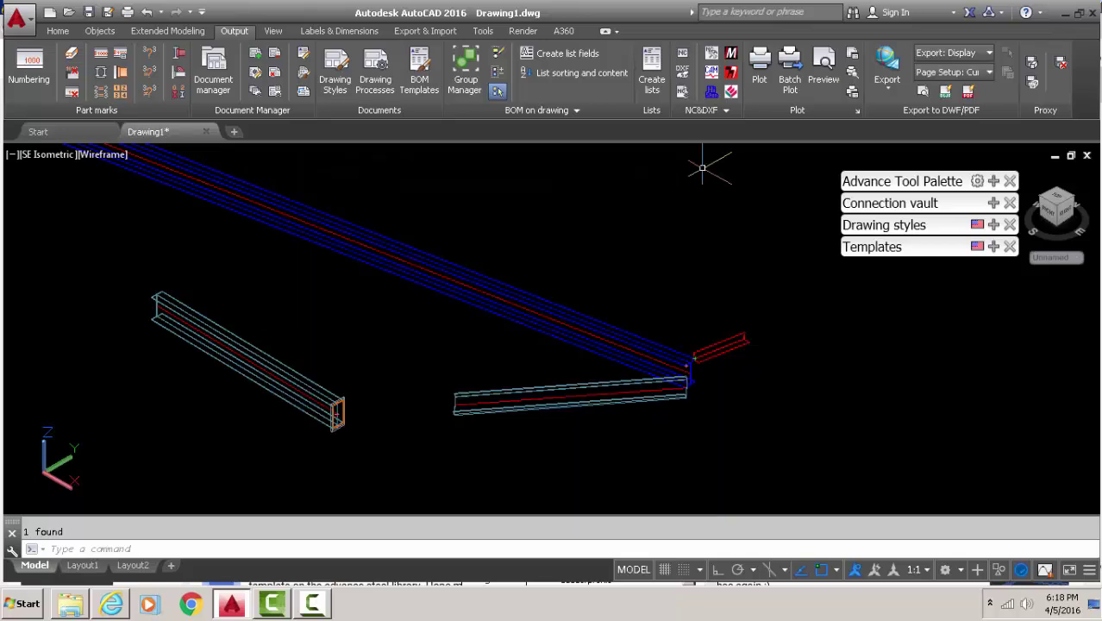
double_click(728, 343)
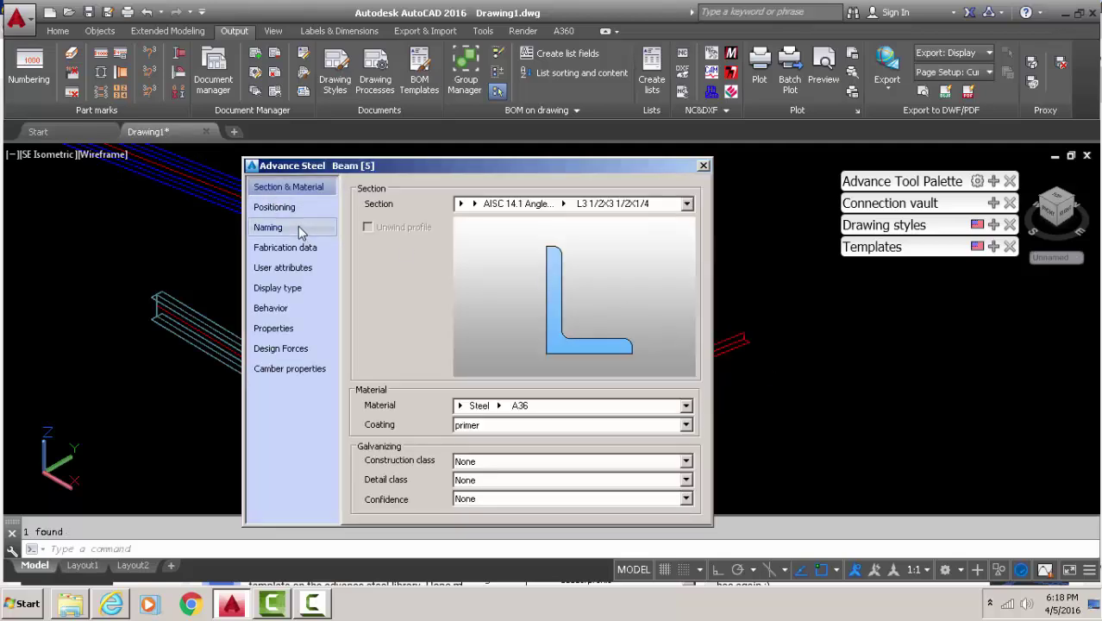
click(293, 226)
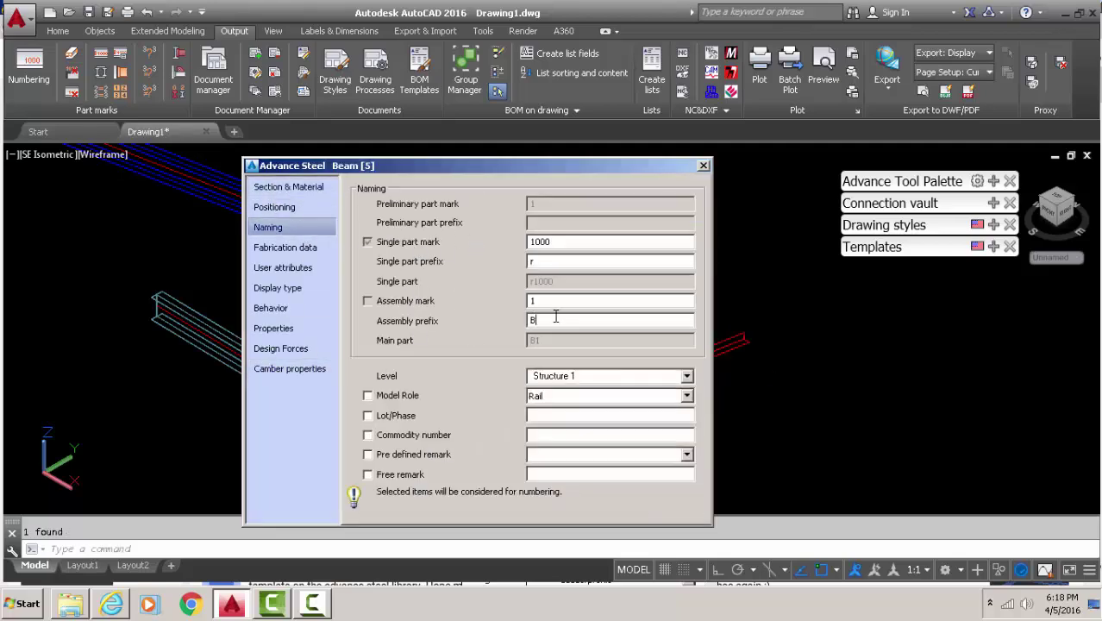
click(703, 166)
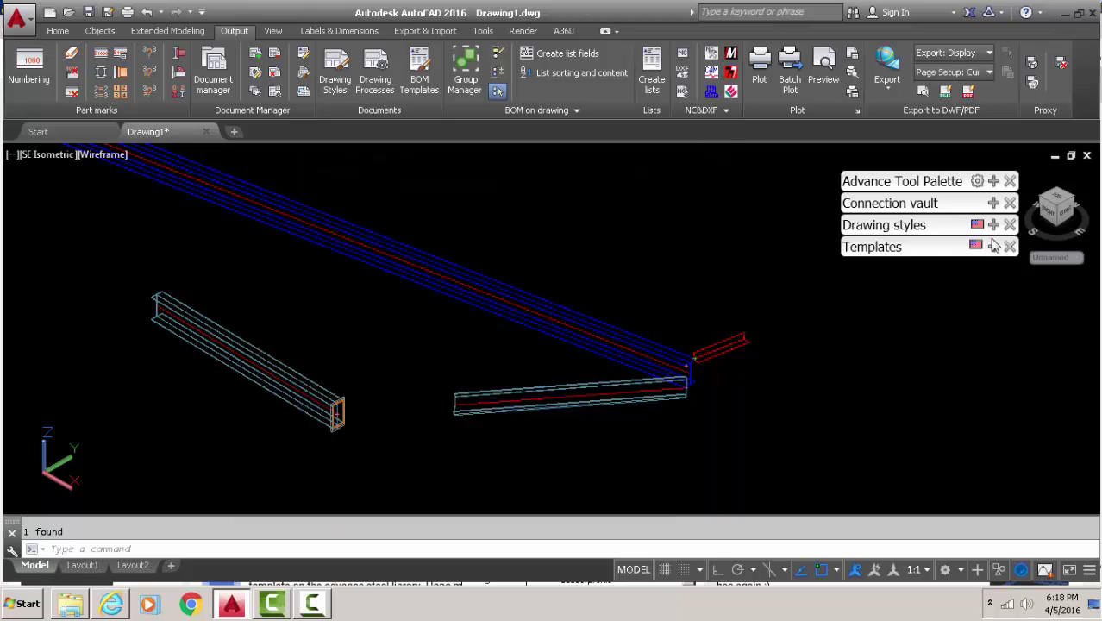
Unmark the long upper beam with Unmark objects from the Selection tool palette.
click(992, 182)
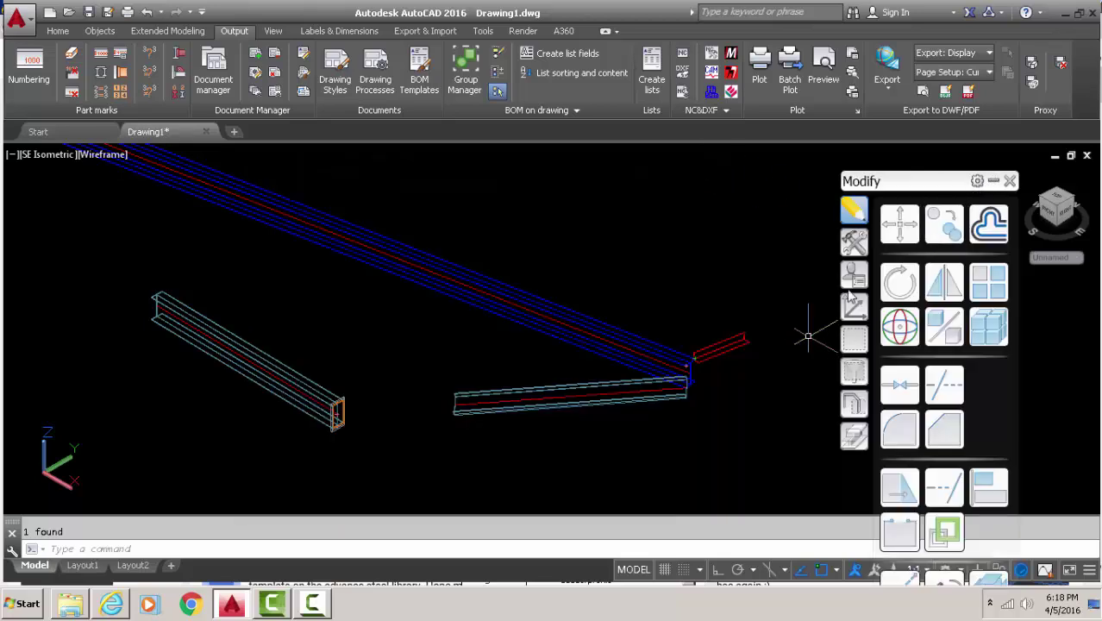
click(861, 245)
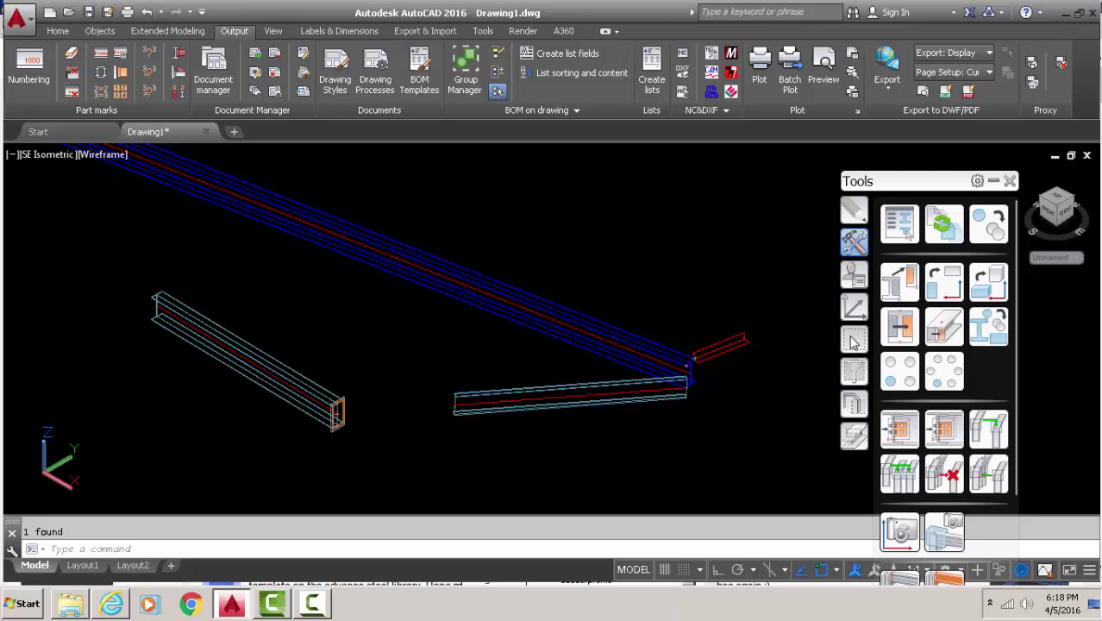
click(856, 310)
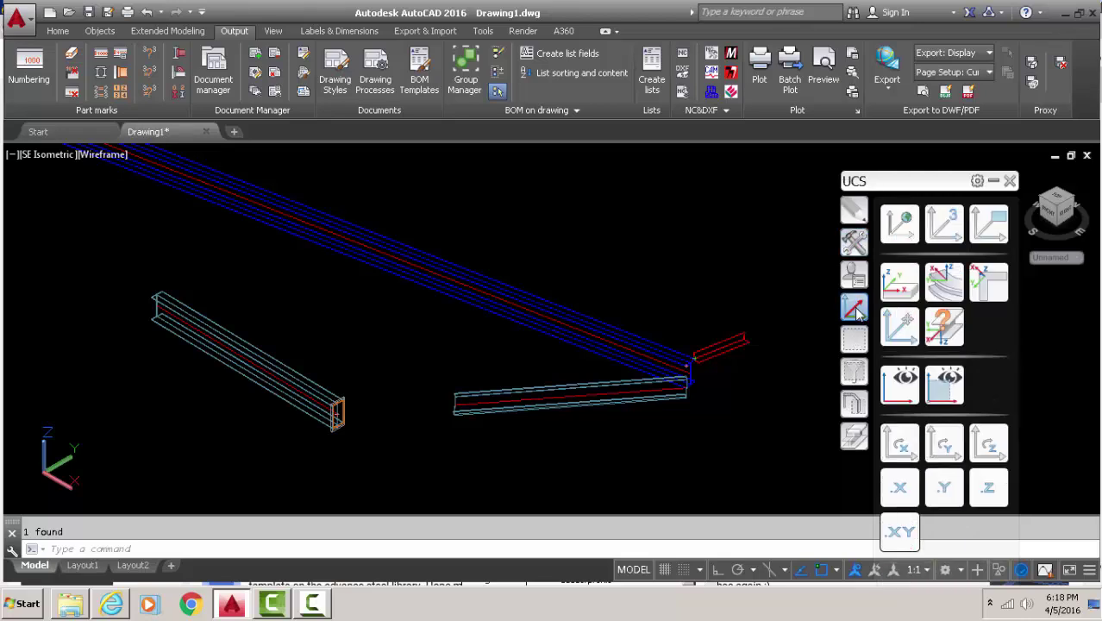
click(855, 277)
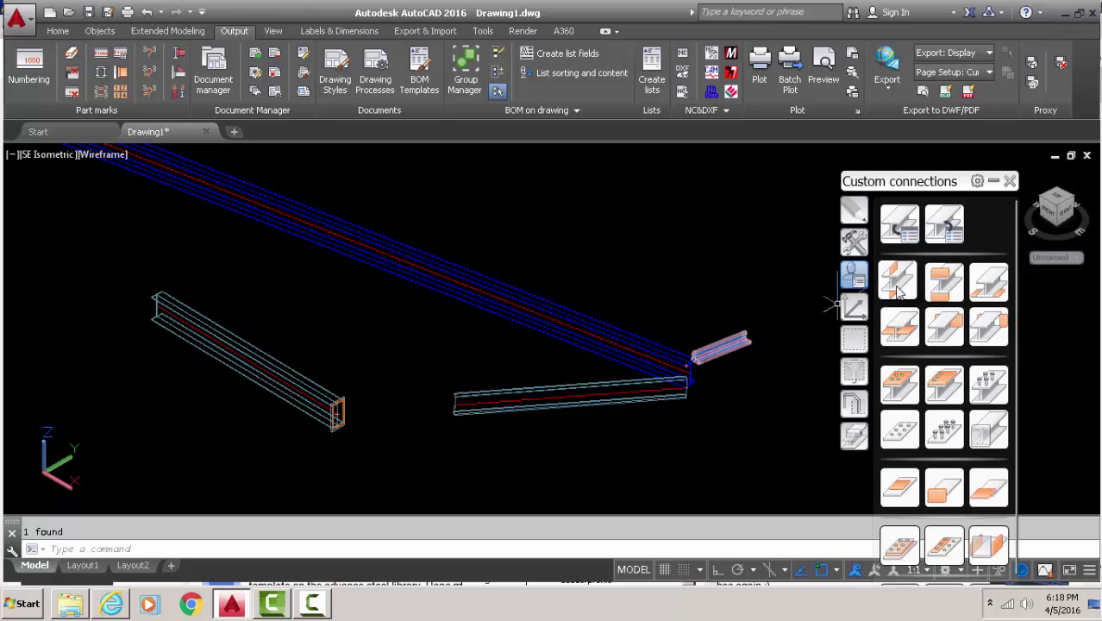
click(853, 342)
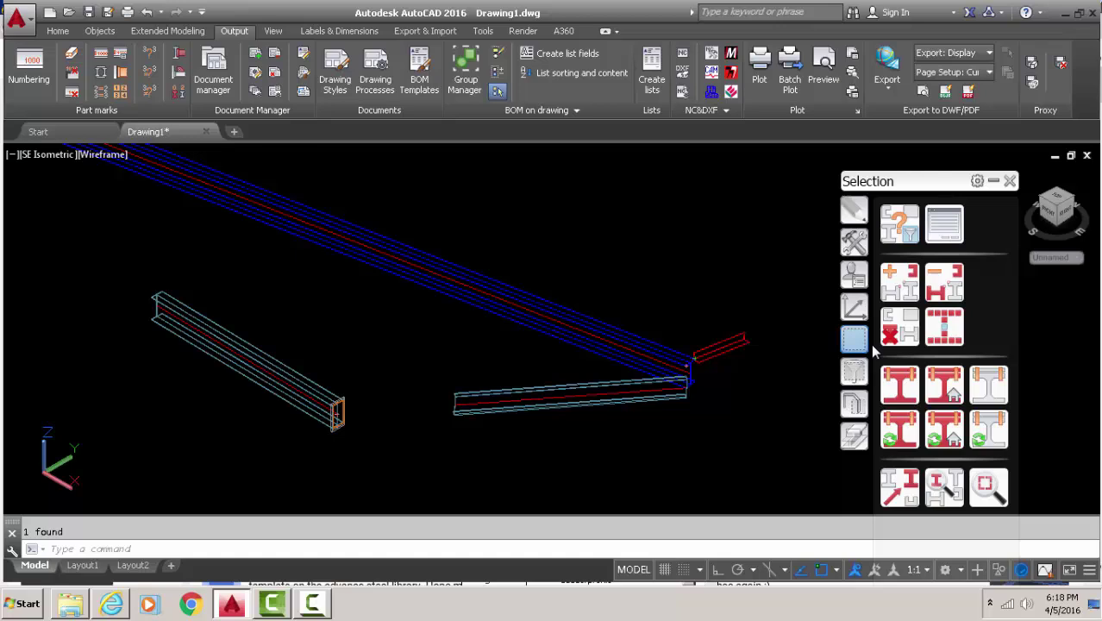
click(892, 326)
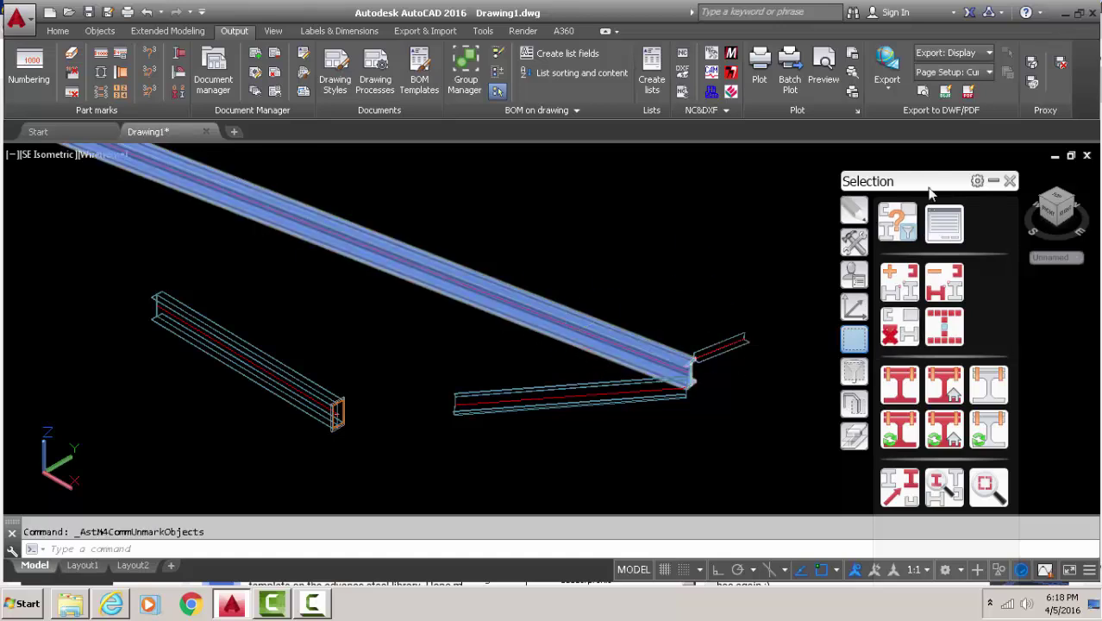
click(992, 180)
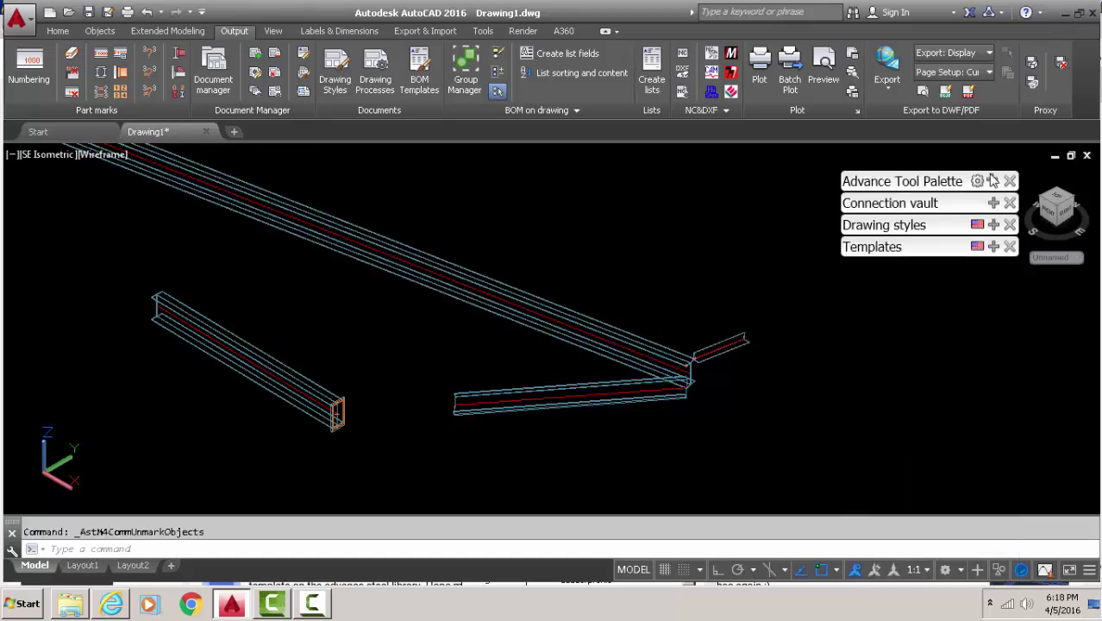
Set the short angle beam as its assembly's main part with Create main part of assembly.
click(119, 75)
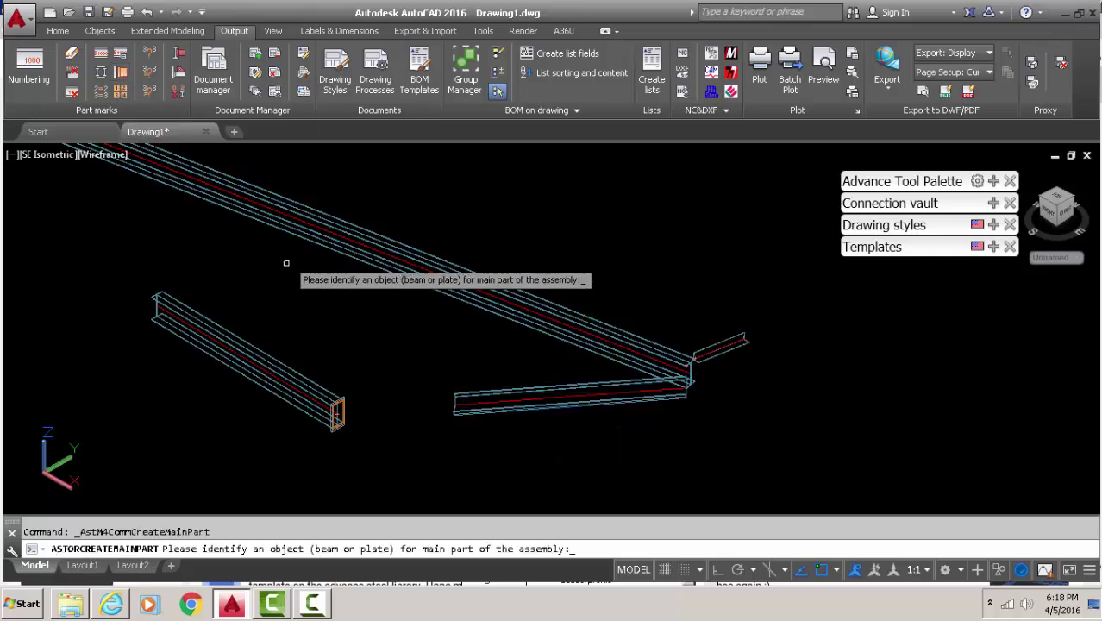
click(734, 339)
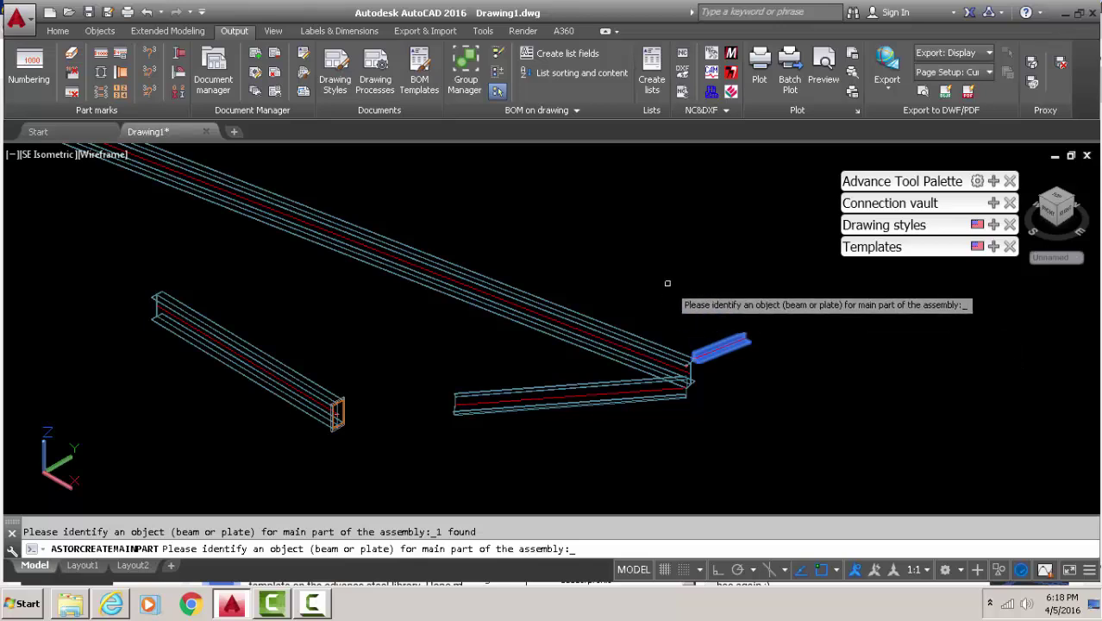
key(Return)
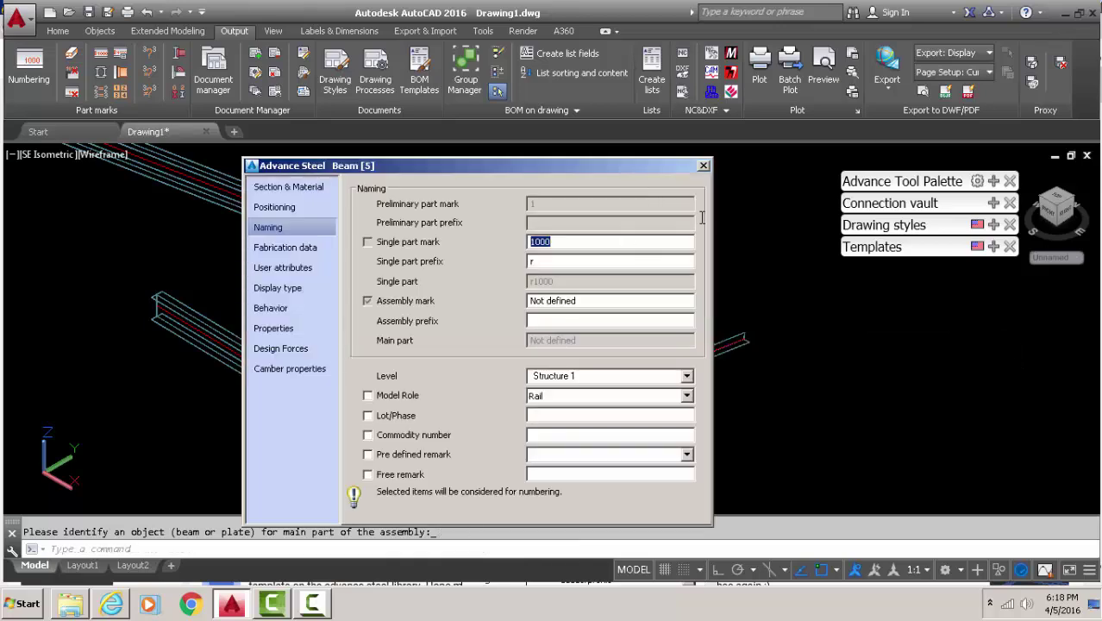
click(703, 167)
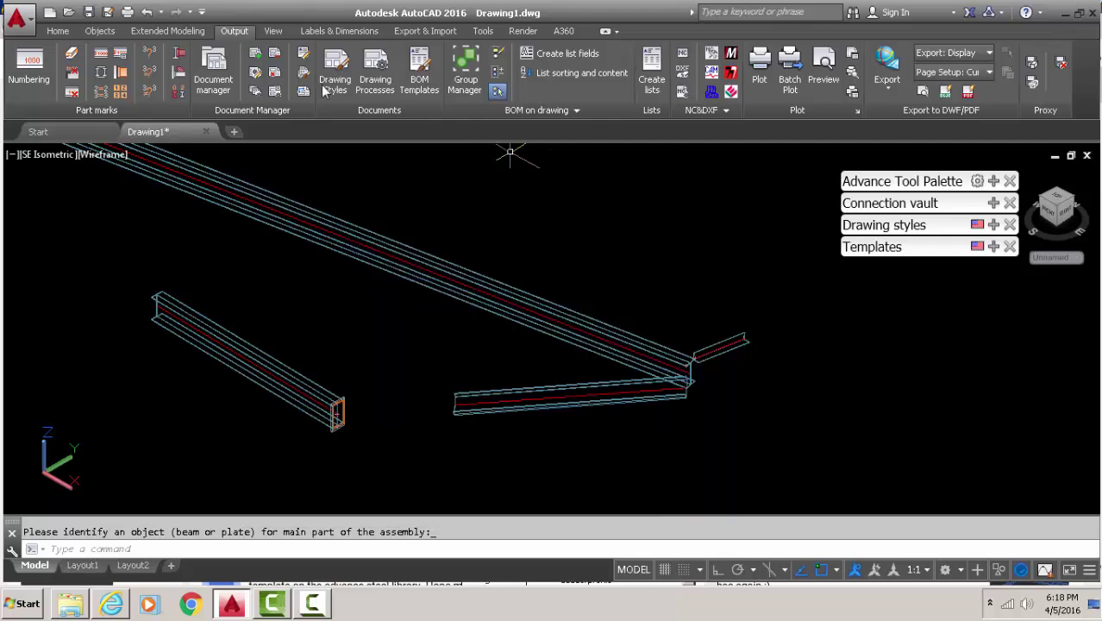
Rerun numbering, highlight the L3 angle part R1 in the model, and close the results.
click(28, 73)
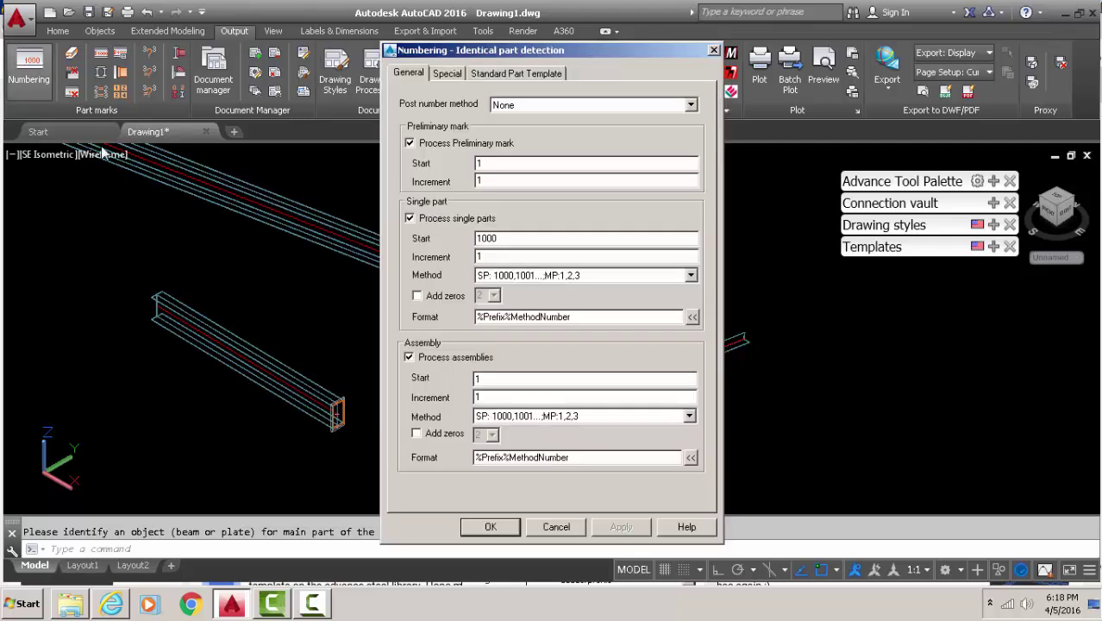
click(491, 526)
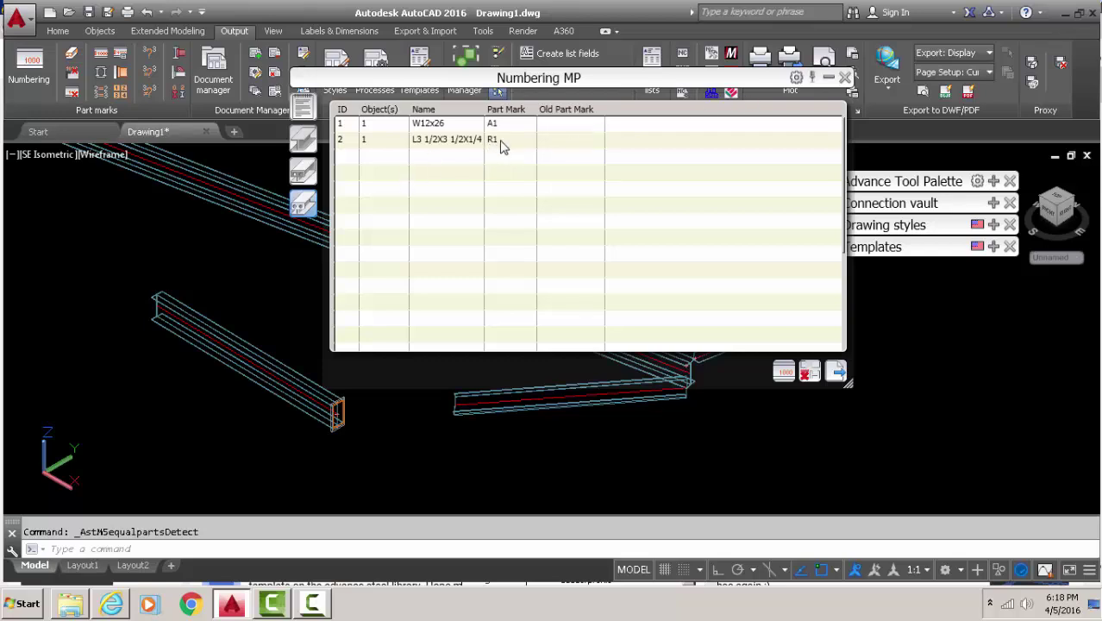
click(499, 140)
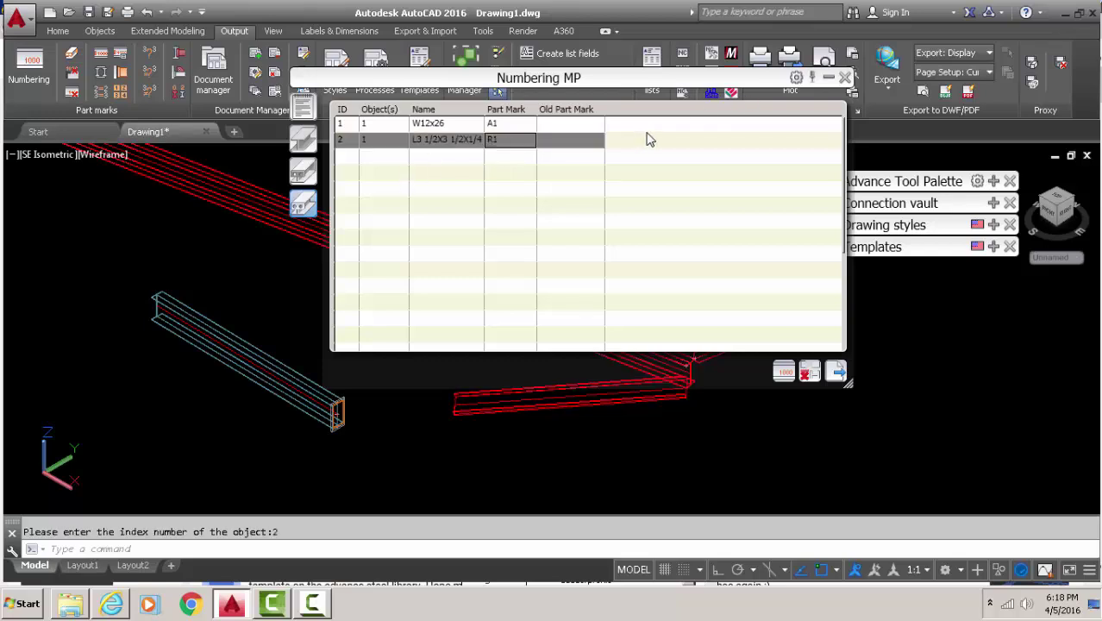
click(843, 76)
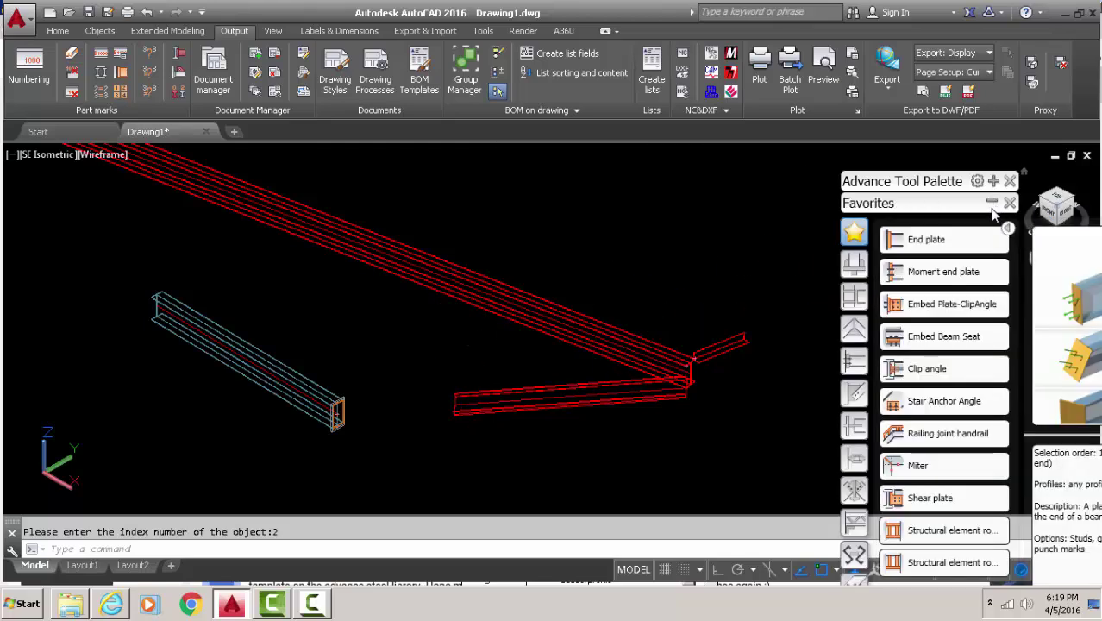
mouse_move(998, 219)
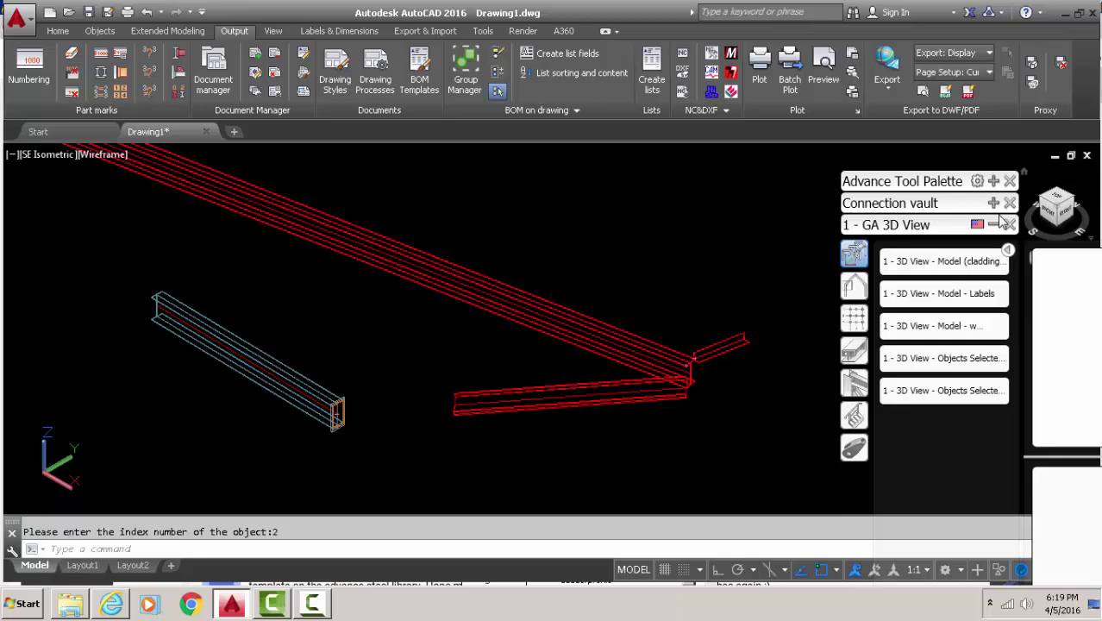
Collapse the drawing styles palette and clear the beams' red marking with Unmark objects.
click(994, 225)
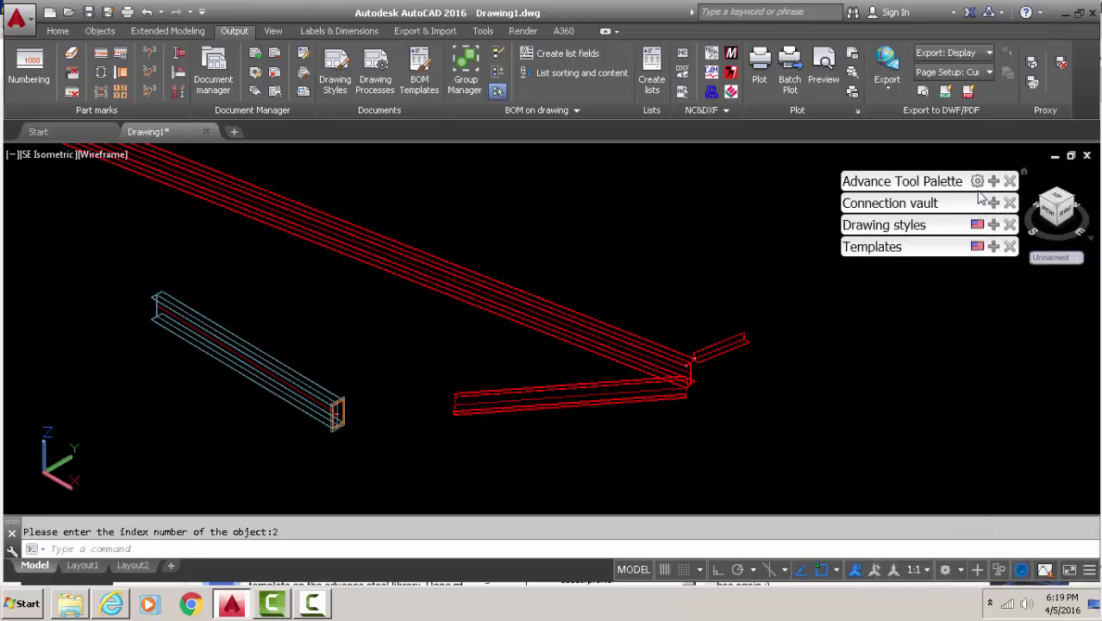
mouse_move(979, 191)
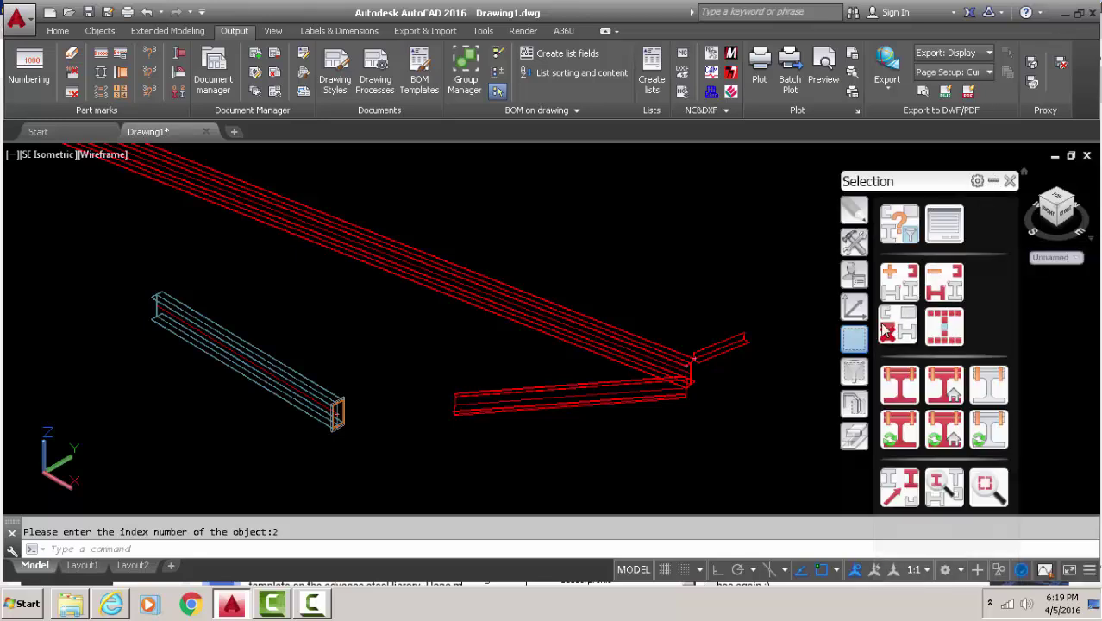
click(886, 330)
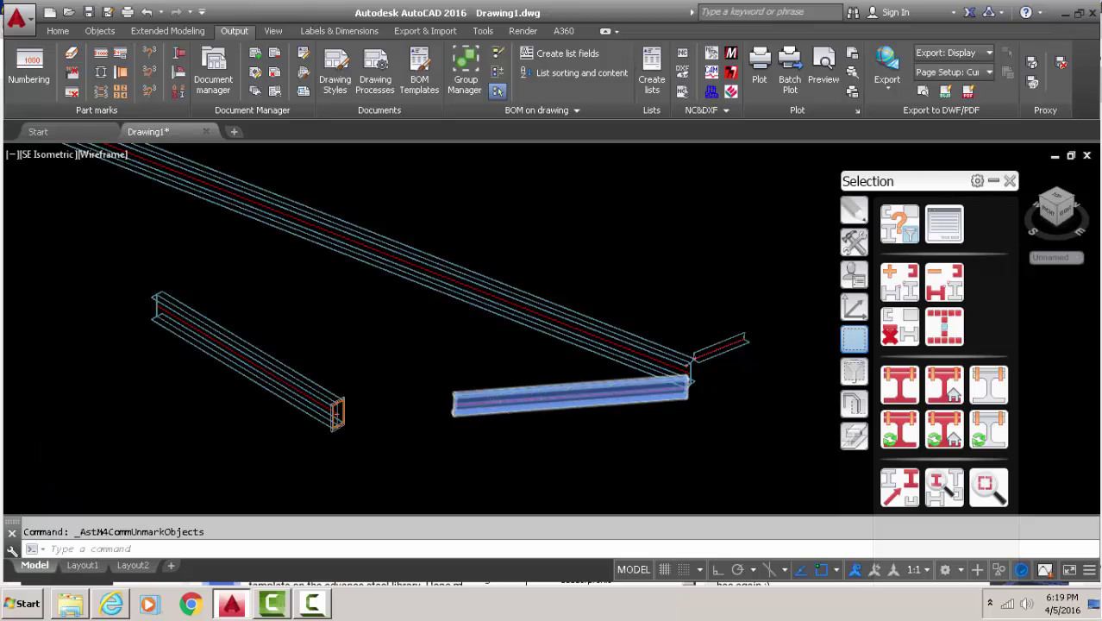
scroll(448, 381, down, 1)
scroll(505, 394, down, 1)
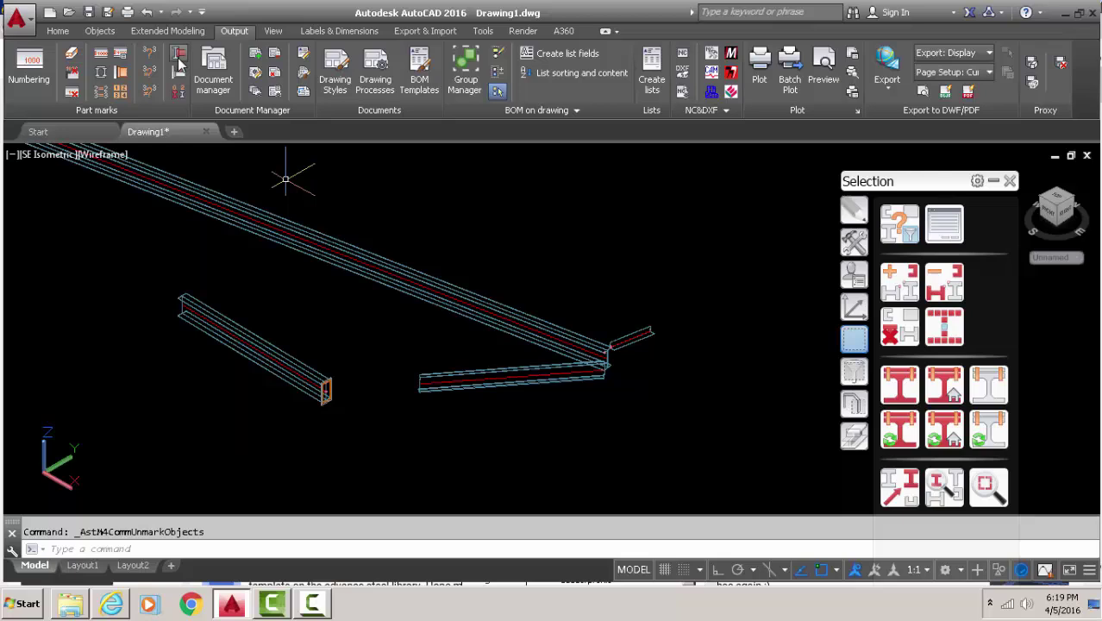
Try marking the long top beam as main part, cancel it, then unmark the assembly beams again.
click(178, 57)
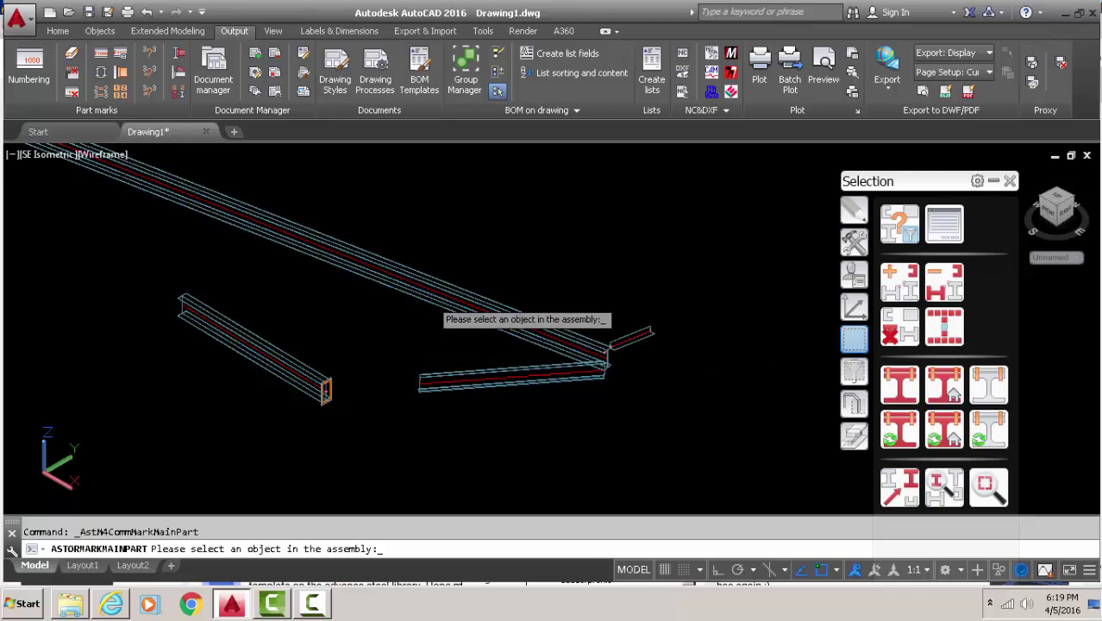
click(425, 296)
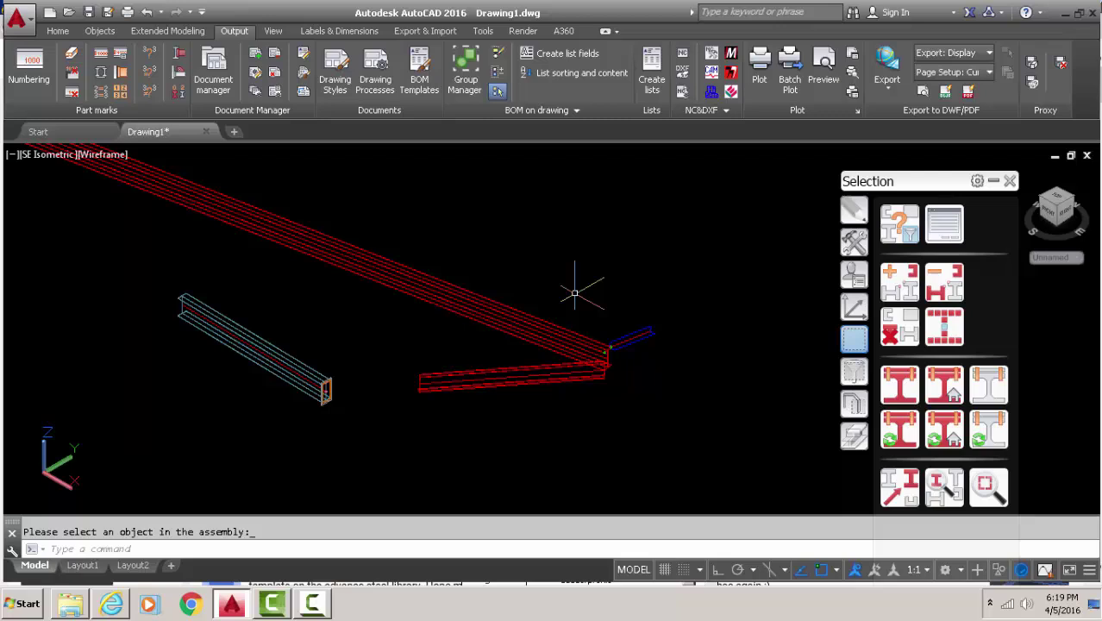
scroll(574, 293, down, 5)
scroll(393, 345, up, 4)
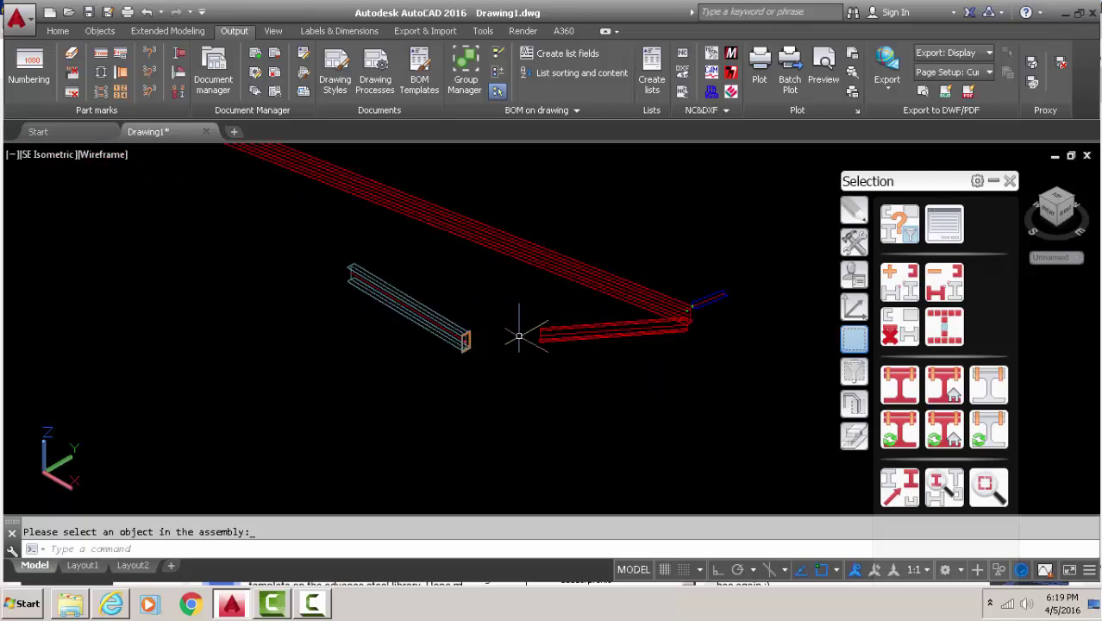
click(524, 249)
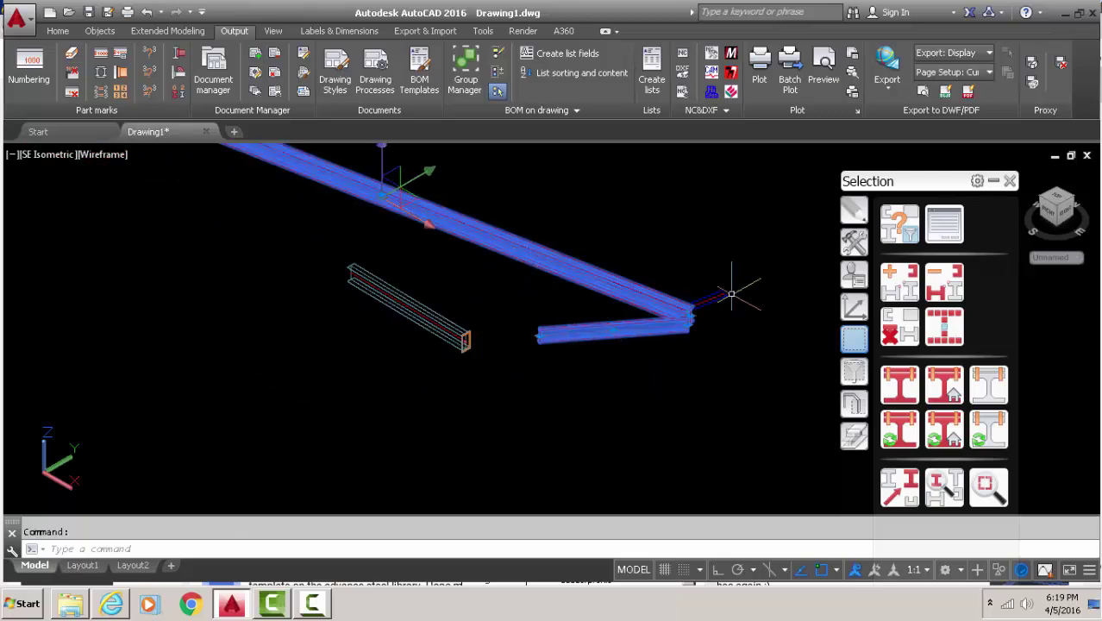
click(435, 321)
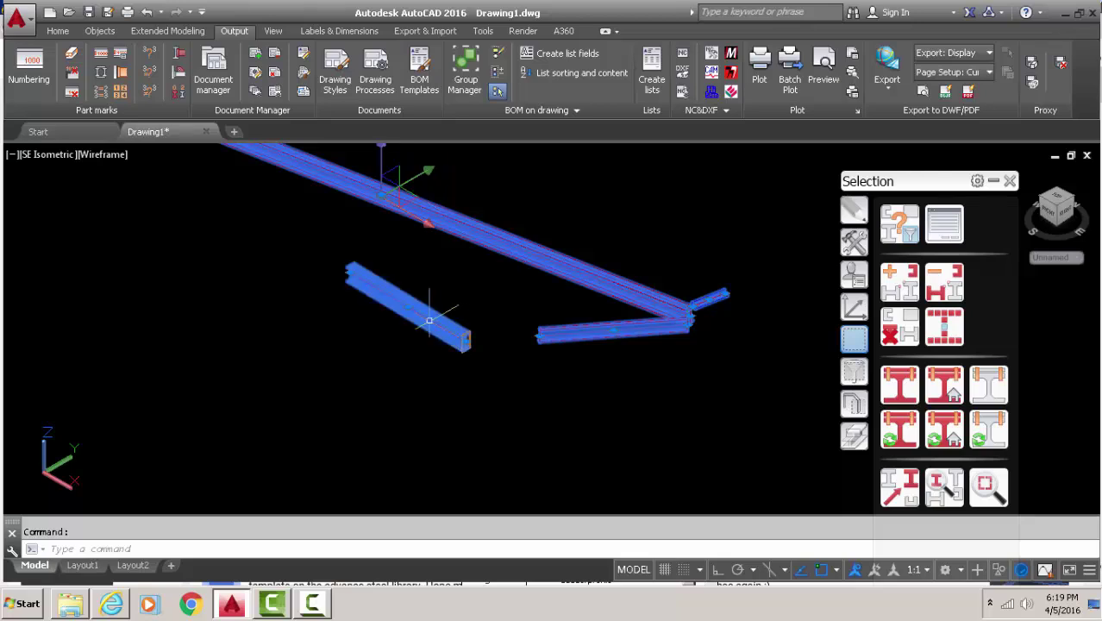
click(474, 335)
key(Escape)
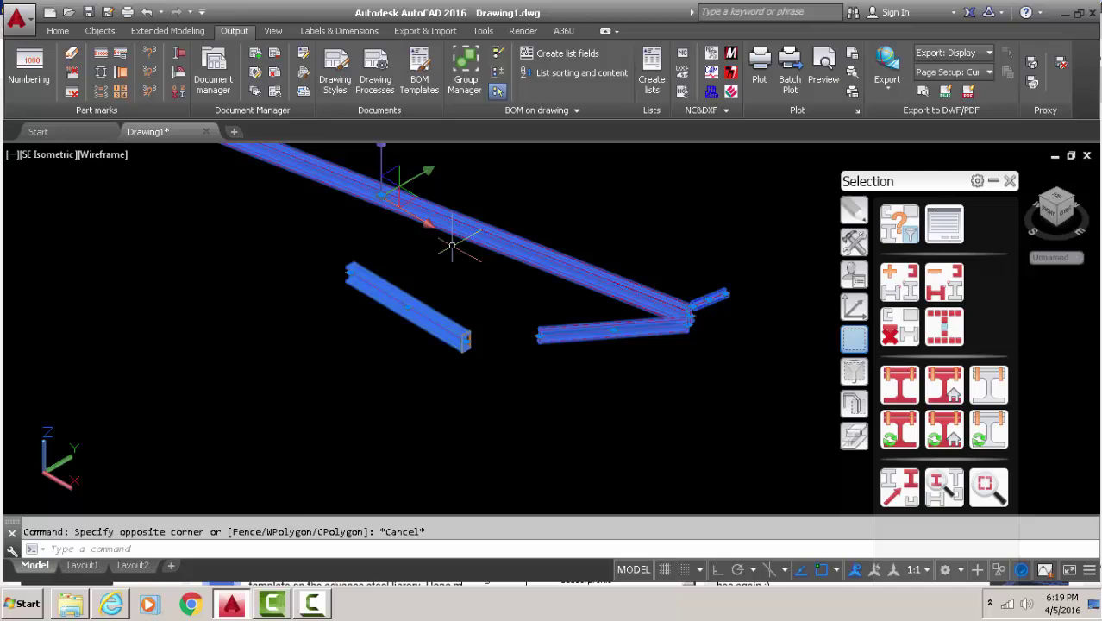
key(Escape)
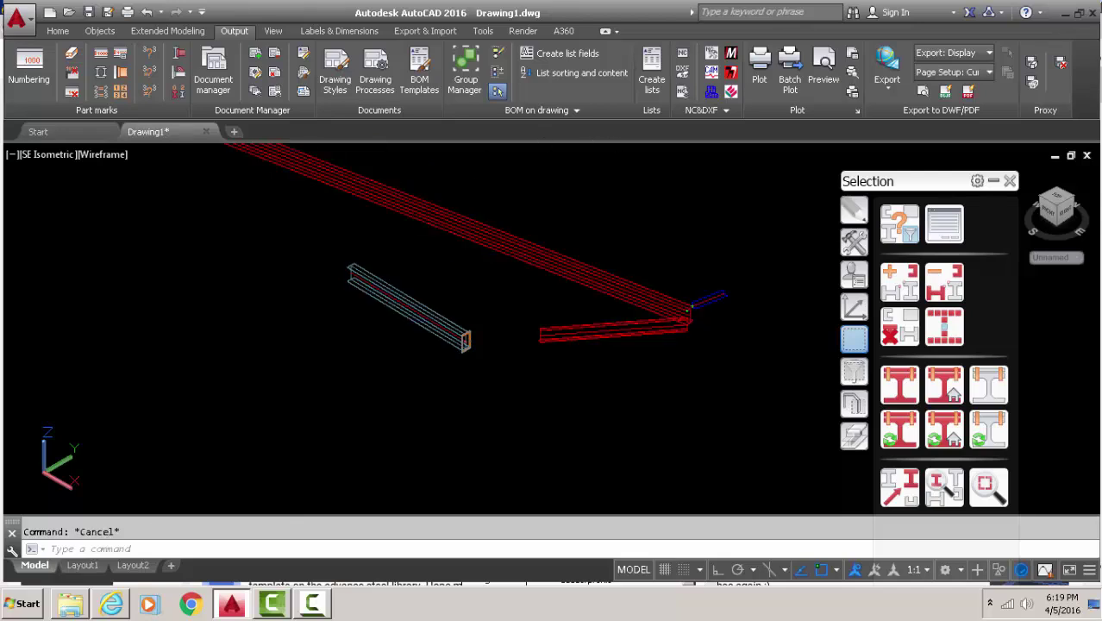
click(901, 324)
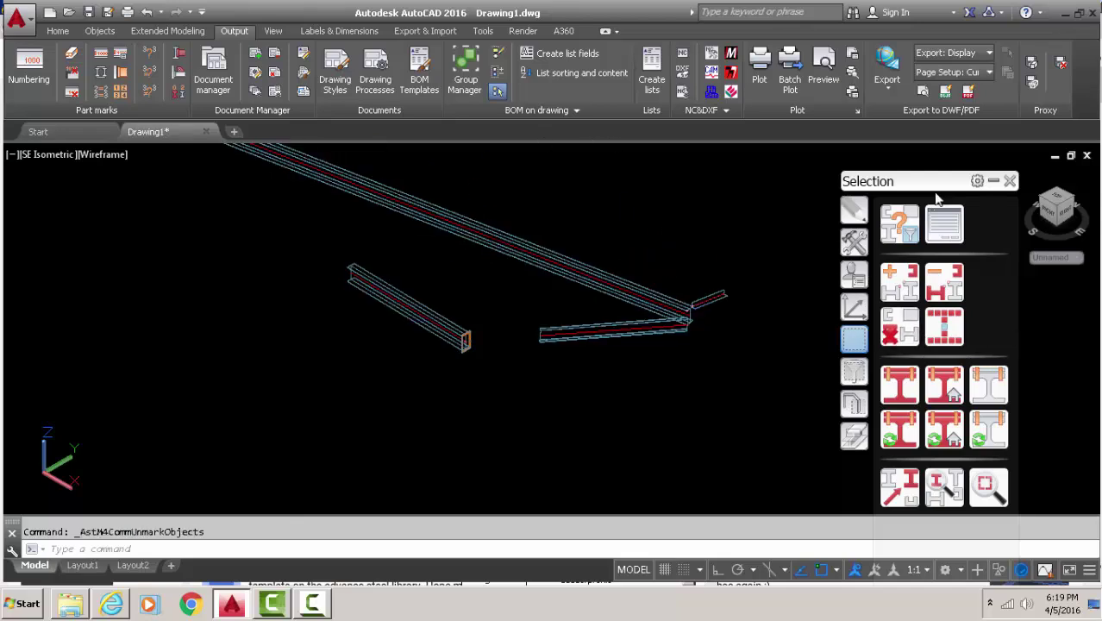
click(993, 181)
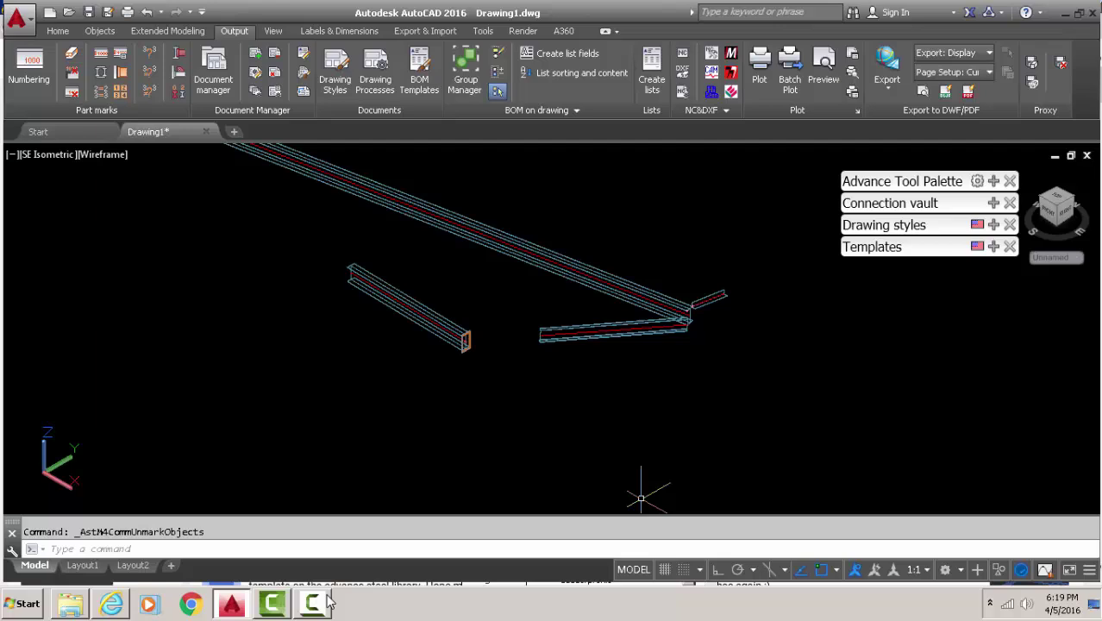
click(429, 307)
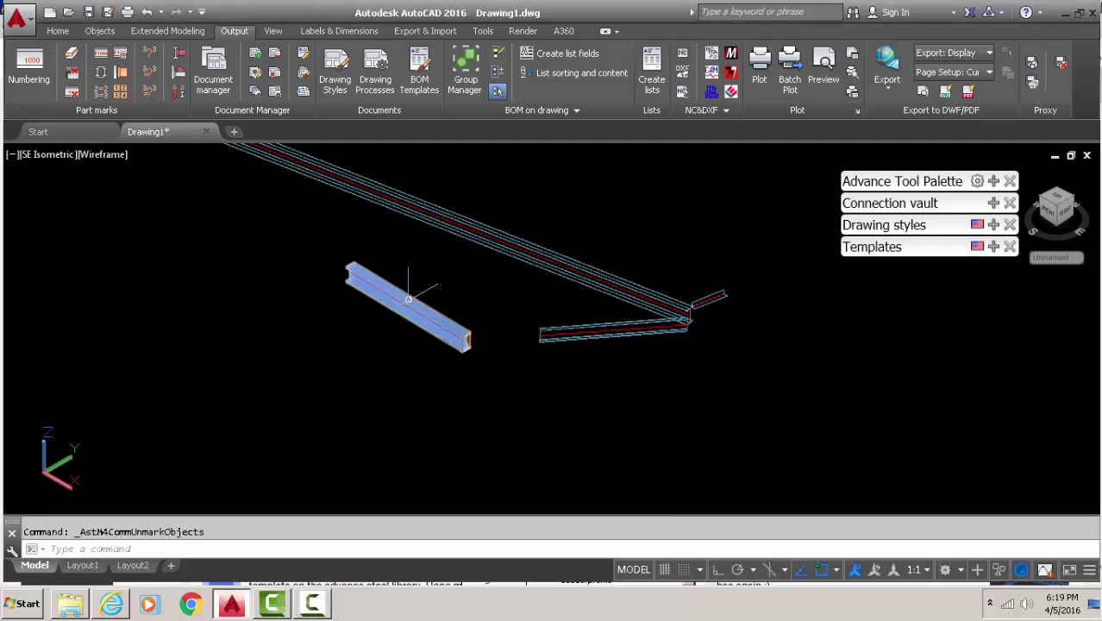
double_click(408, 299)
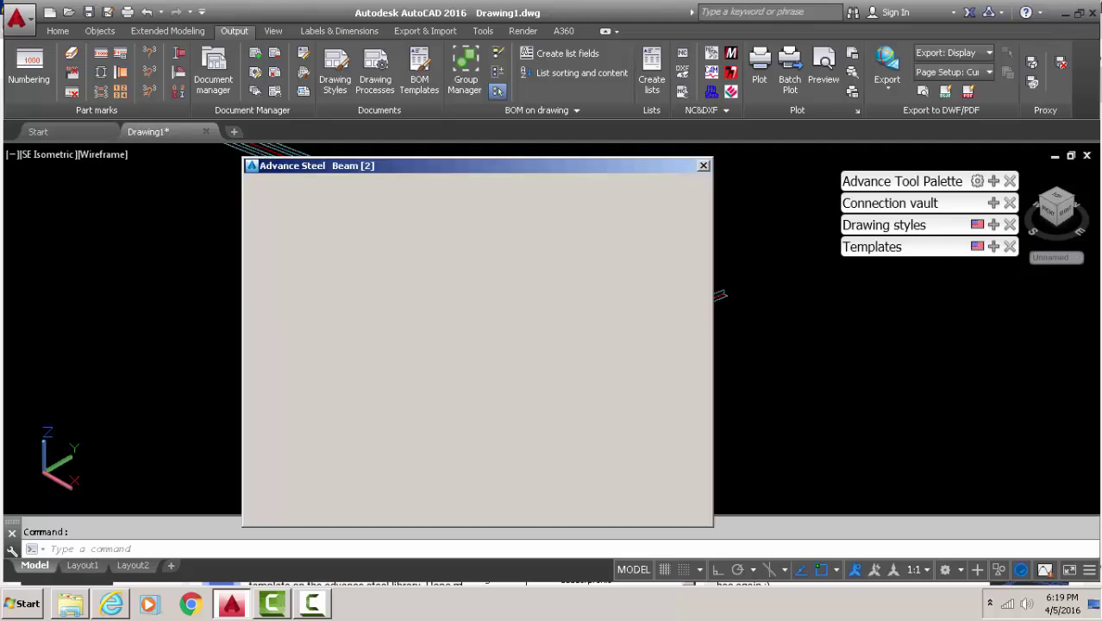
click(289, 229)
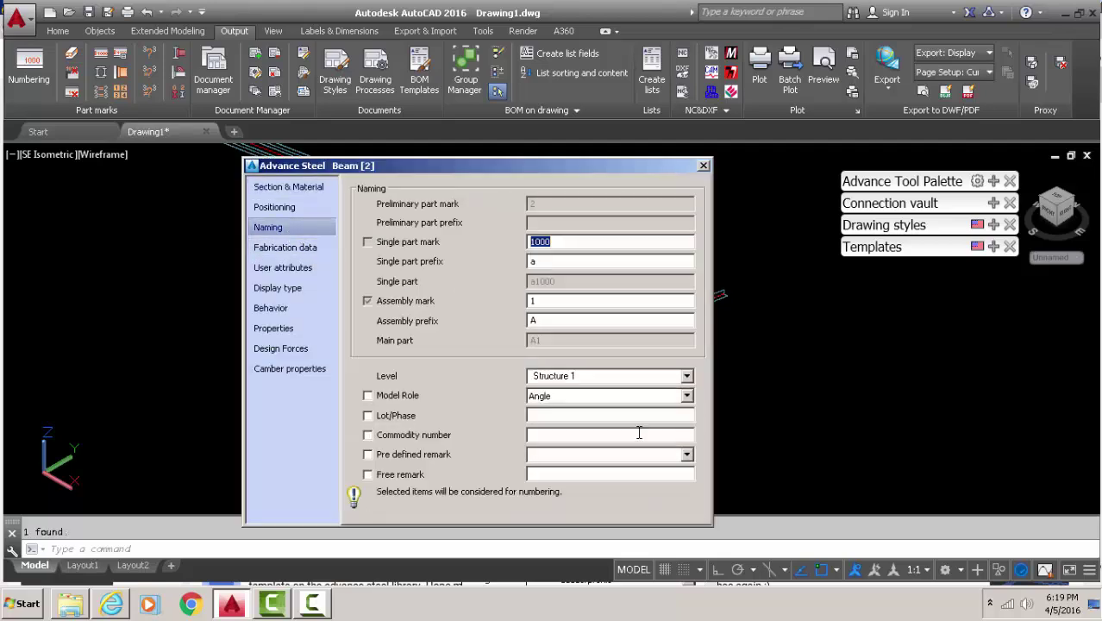
click(609, 398)
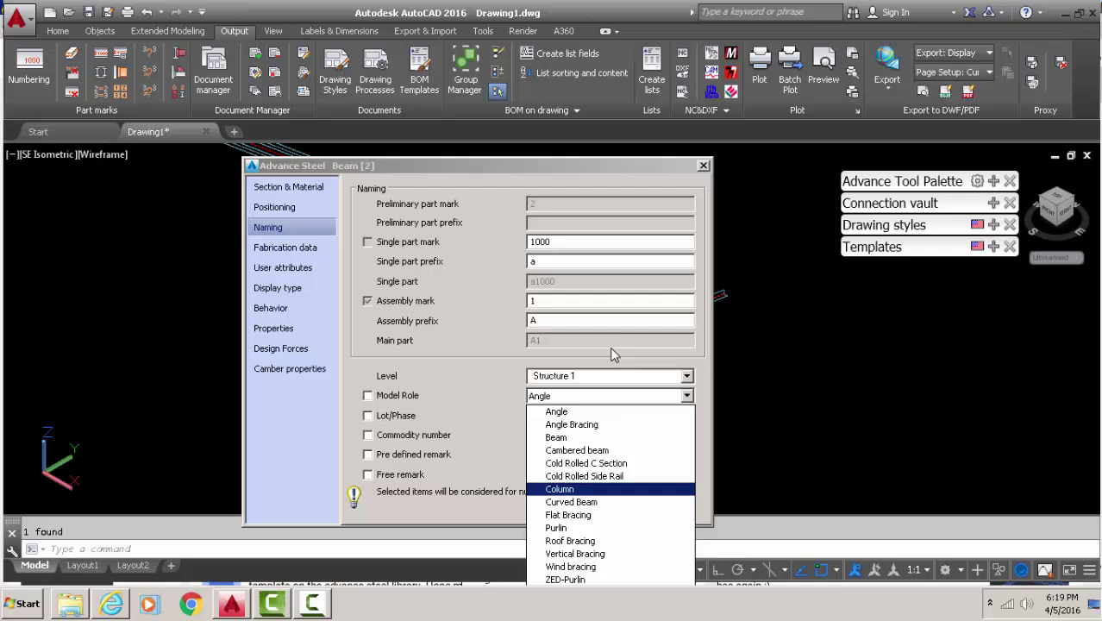
click(704, 165)
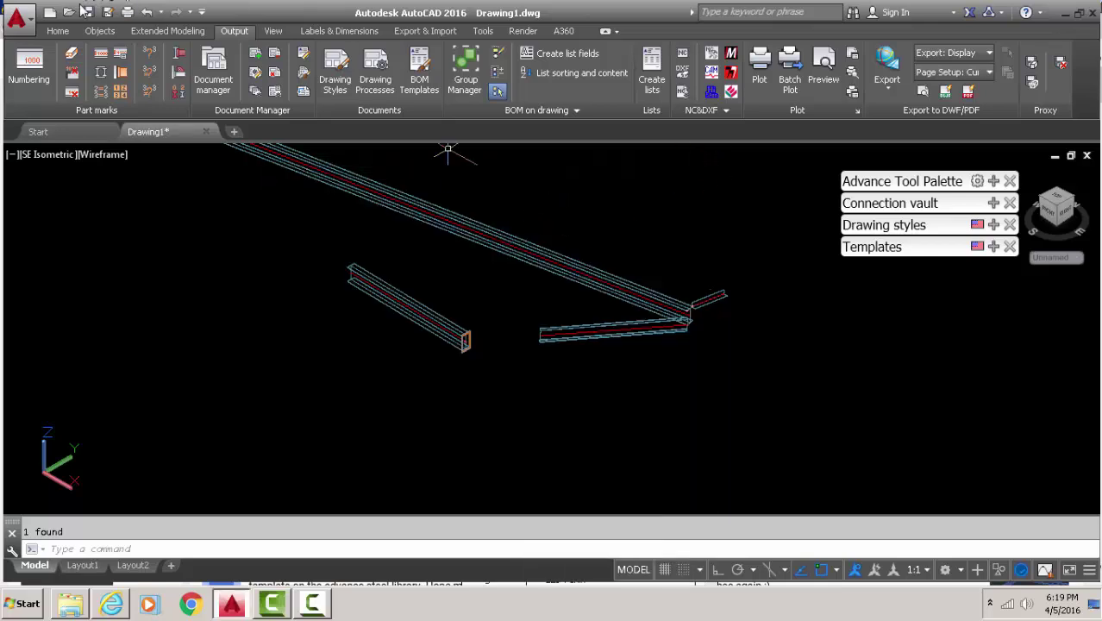
Launch Management Tools from the Home tab's Settings panel flyout.
click(71, 38)
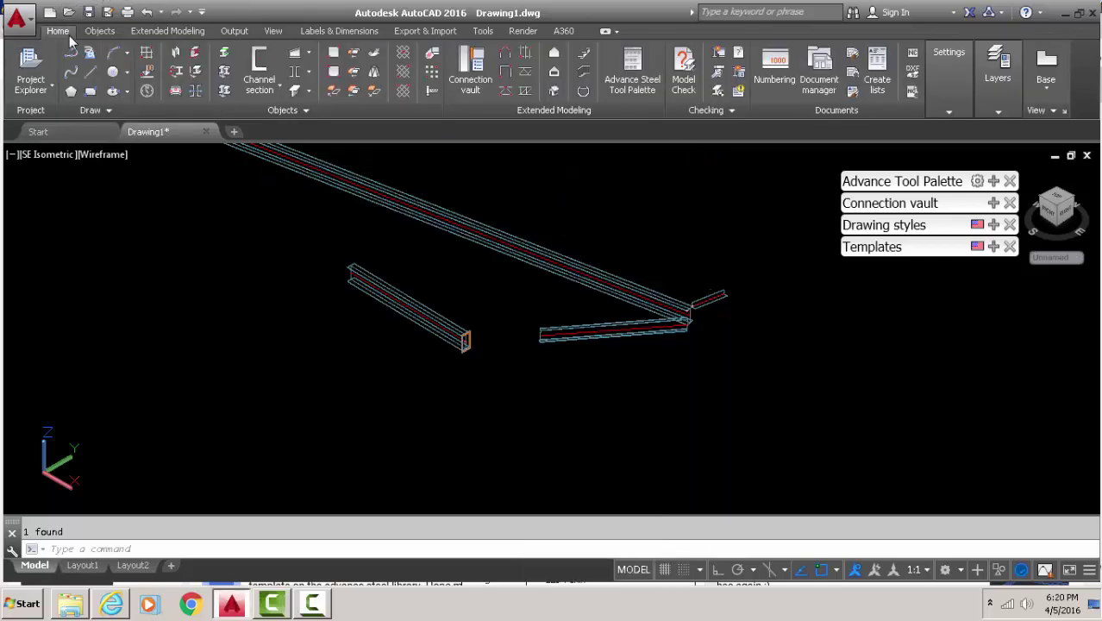
mouse_move(948, 78)
click(957, 142)
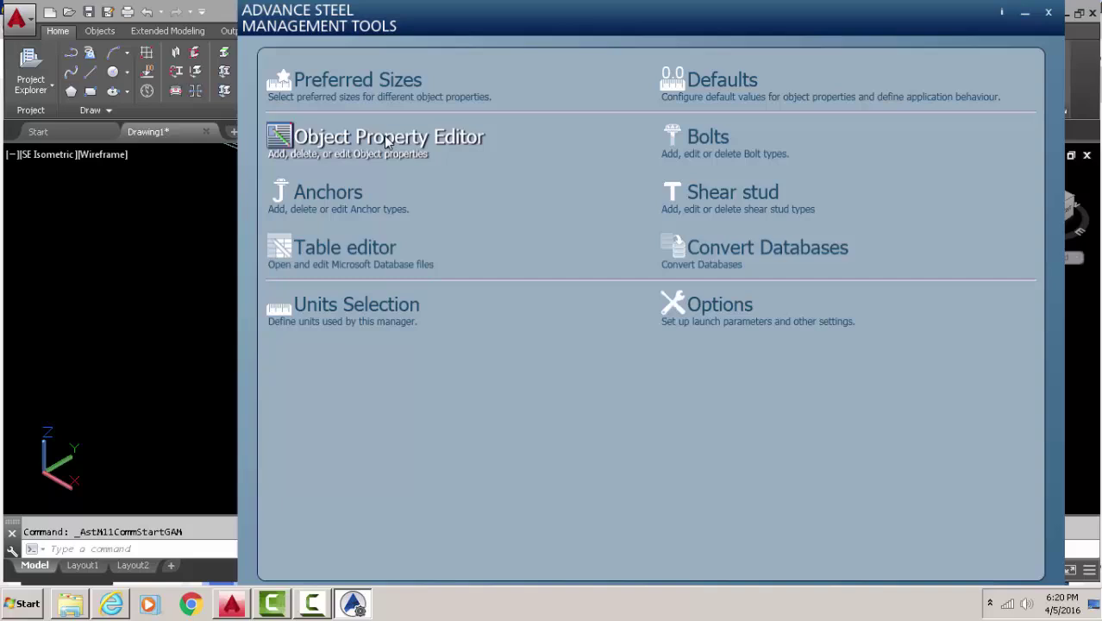
In the Object Property Editor, expand Model roles, select Anchor beam, and start a New role.
click(459, 147)
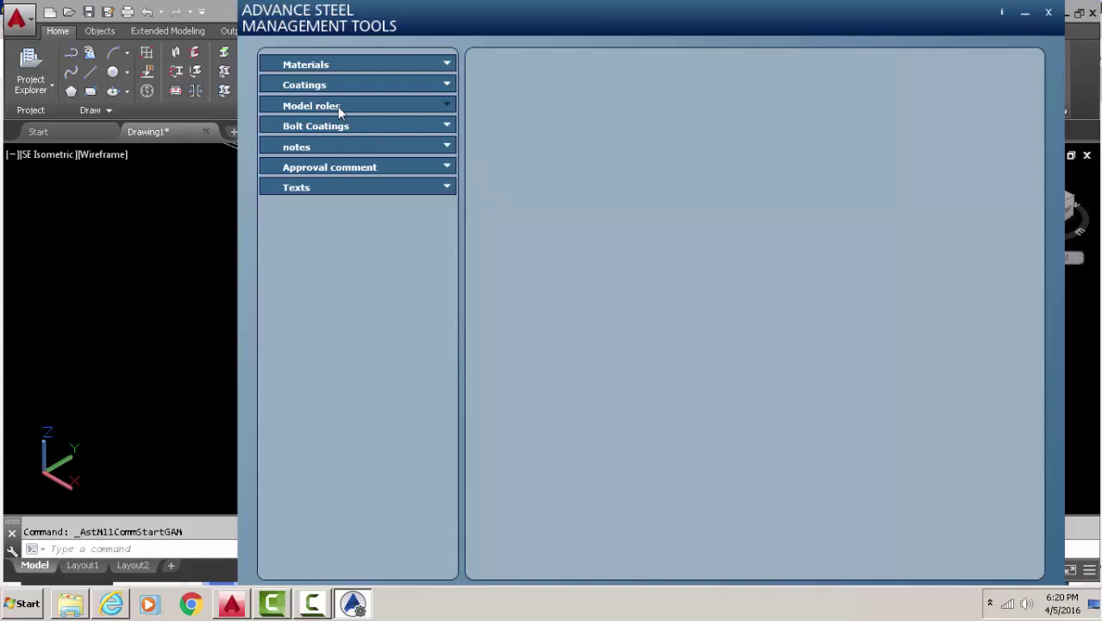
click(447, 105)
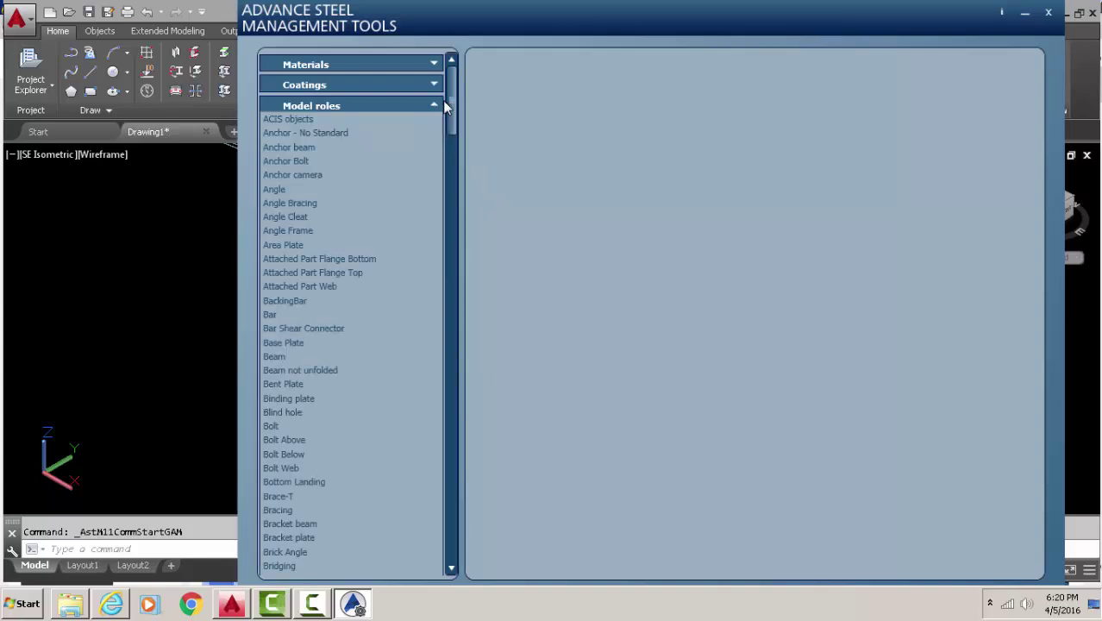
click(324, 146)
click(505, 69)
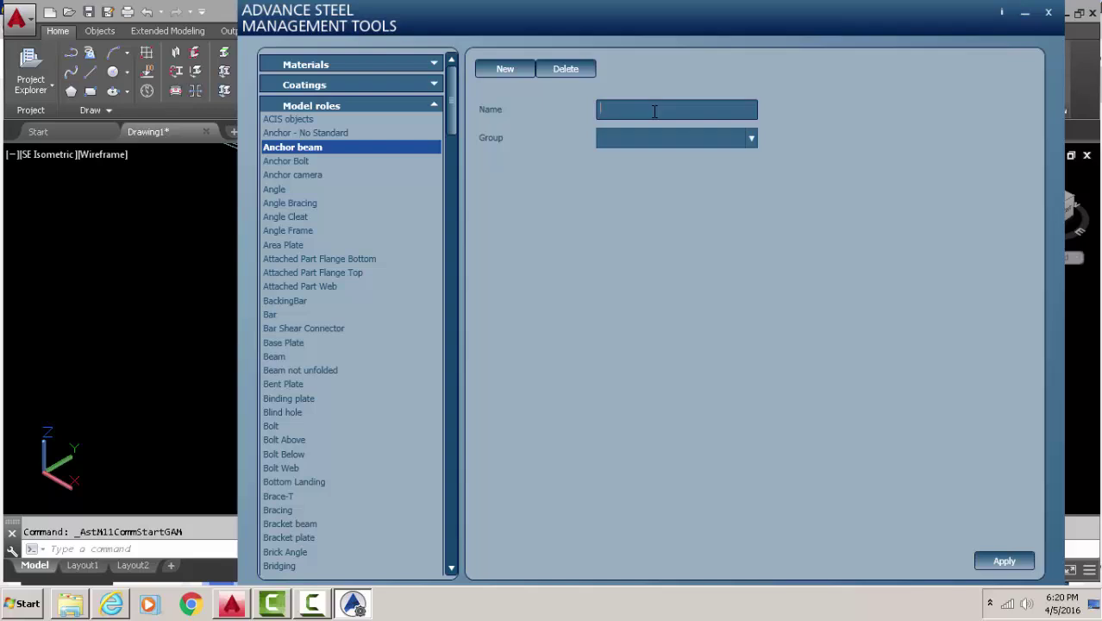
scroll(363, 294, down, 15)
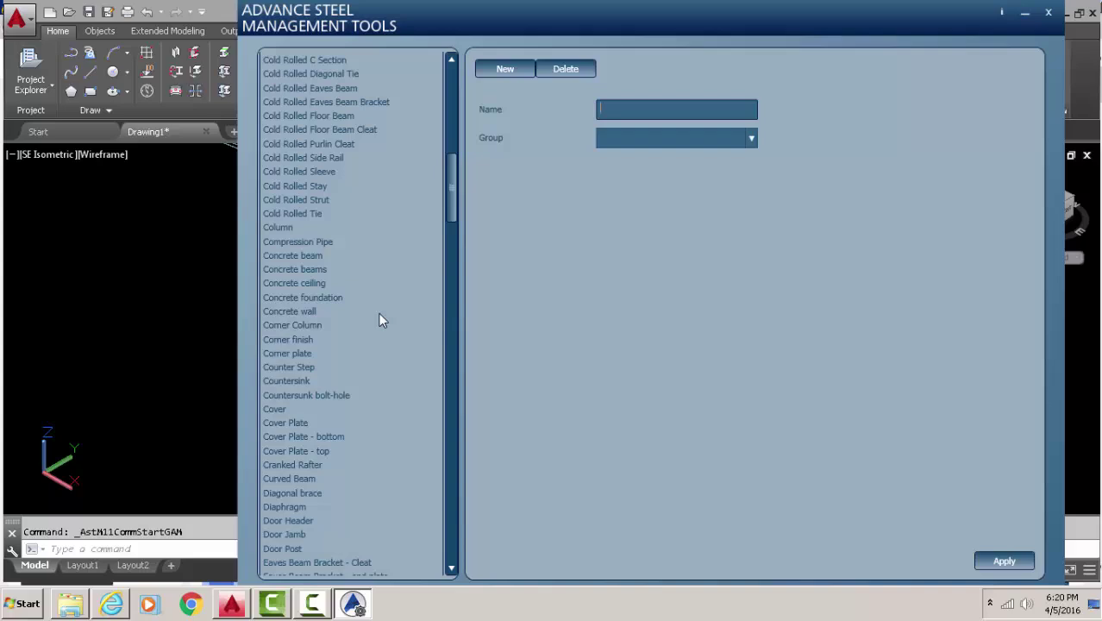
scroll(381, 314, down, 6)
scroll(357, 304, down, 4)
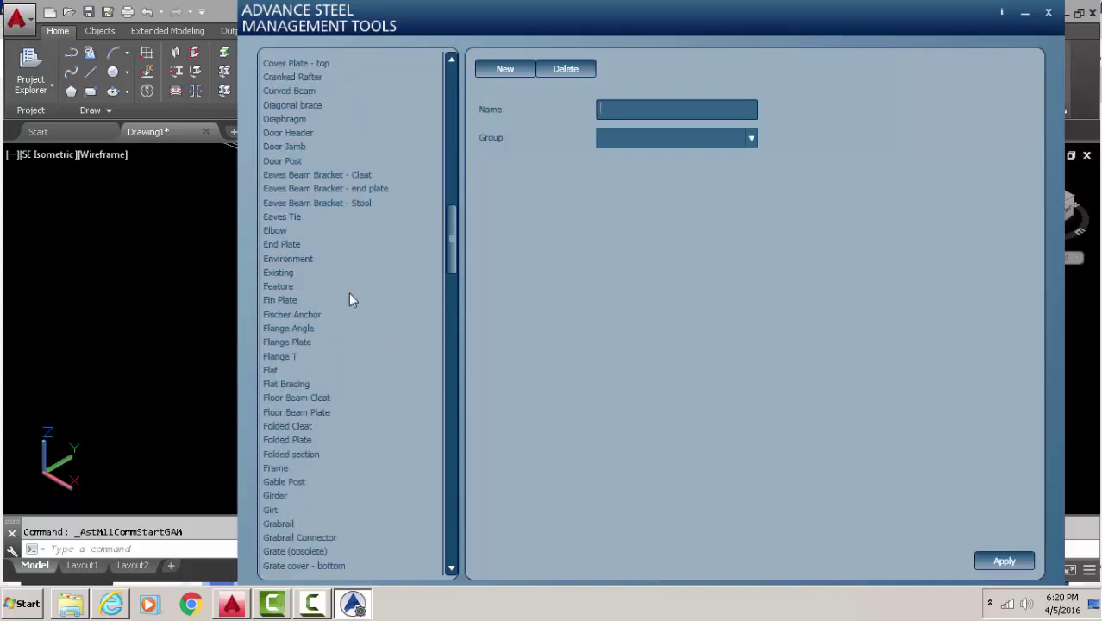
scroll(345, 291, down, 3)
scroll(362, 258, up, 3)
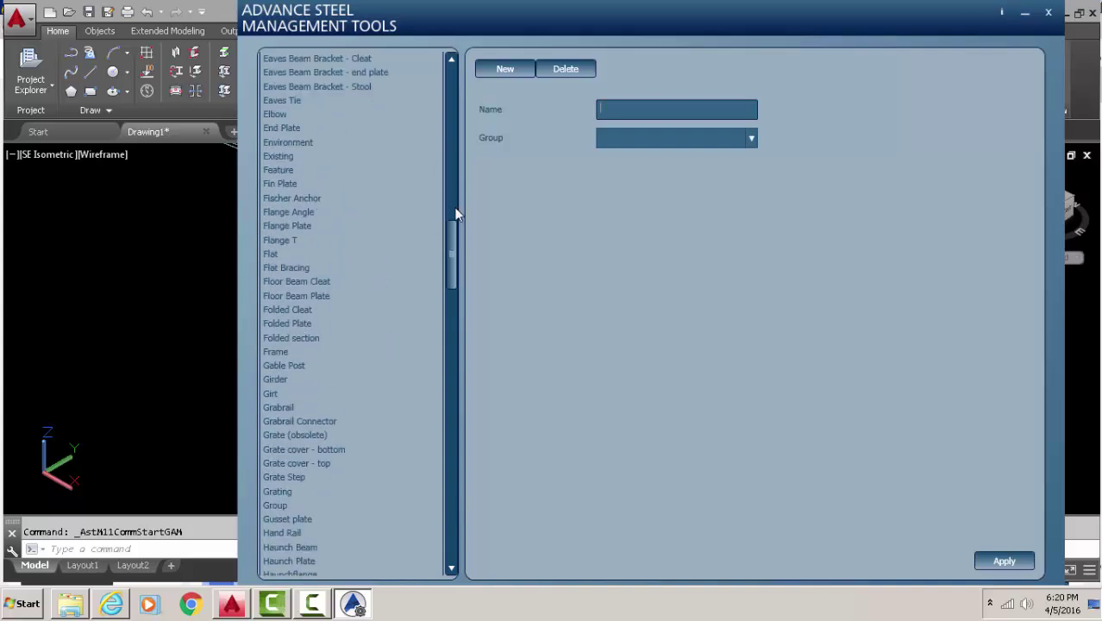
Name the new model role 'toe' and assign it to the All objects group.
click(645, 107)
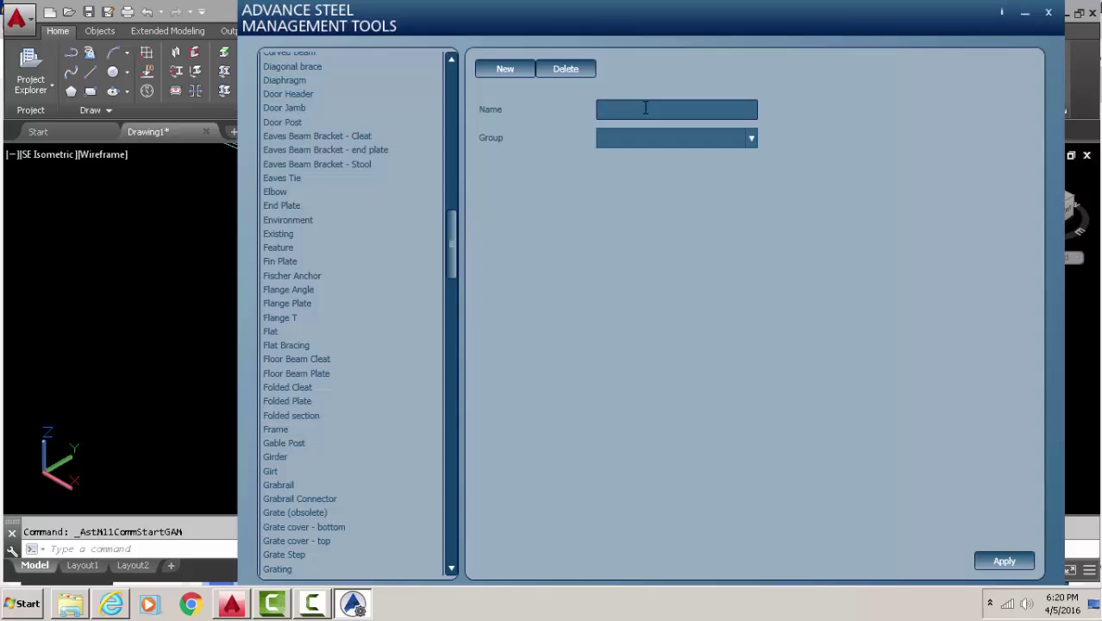
text(toe)
click(752, 139)
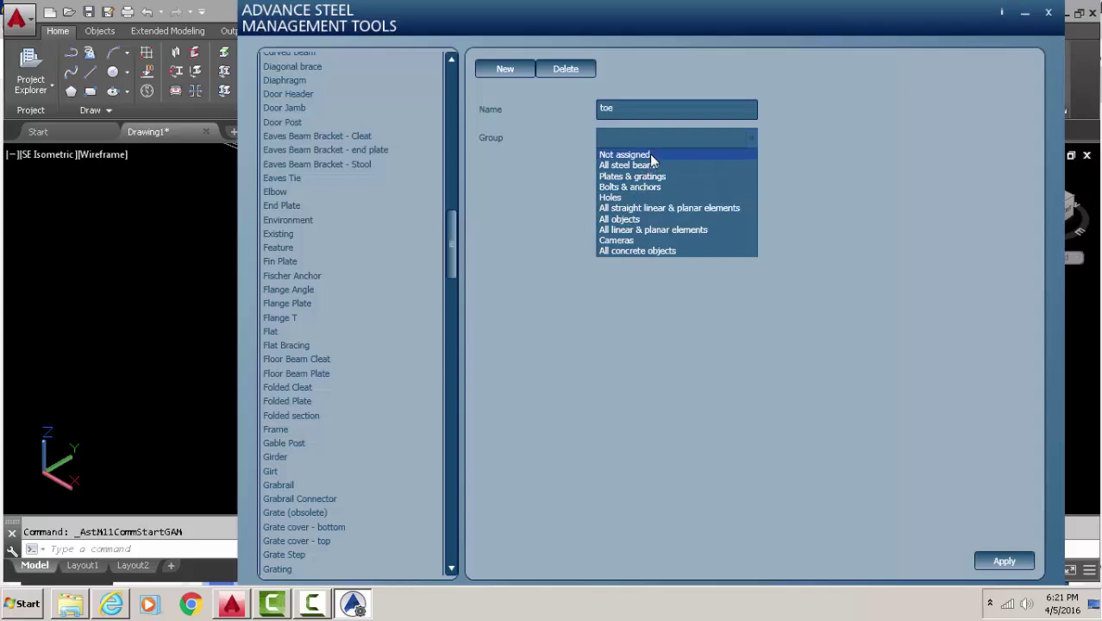
click(628, 220)
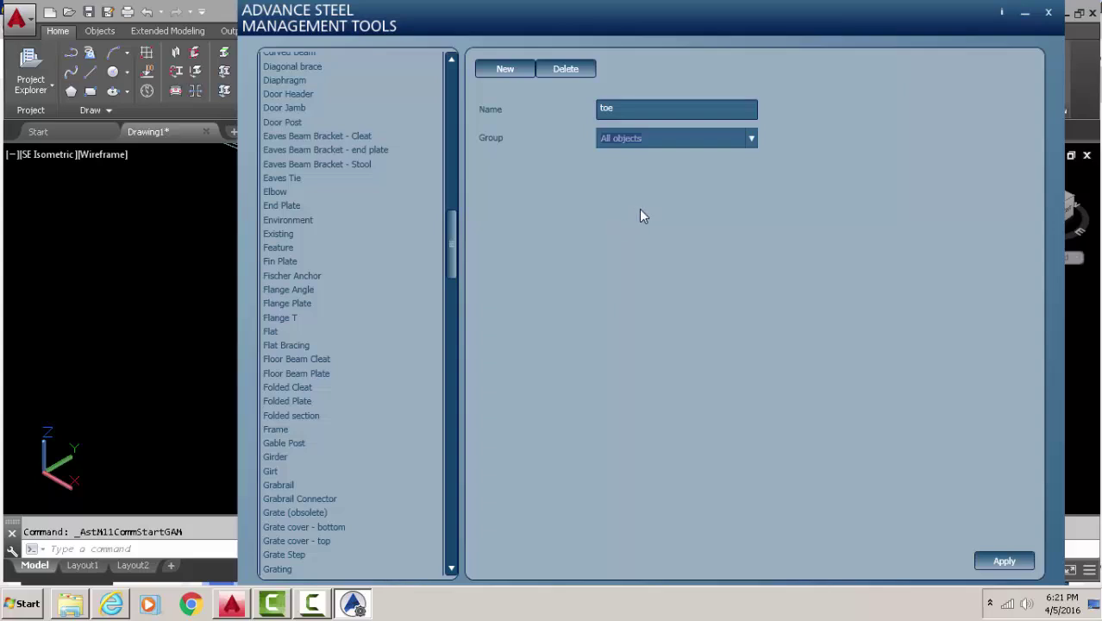
Confirm All objects as the group, apply the toe role, and close Management Tools.
click(751, 141)
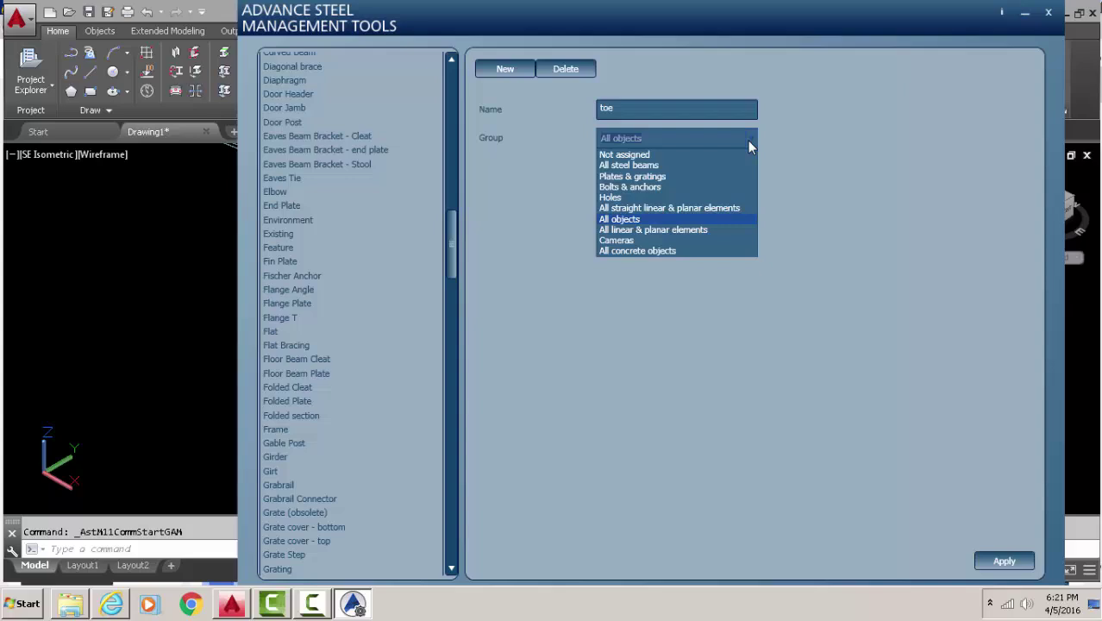
click(622, 221)
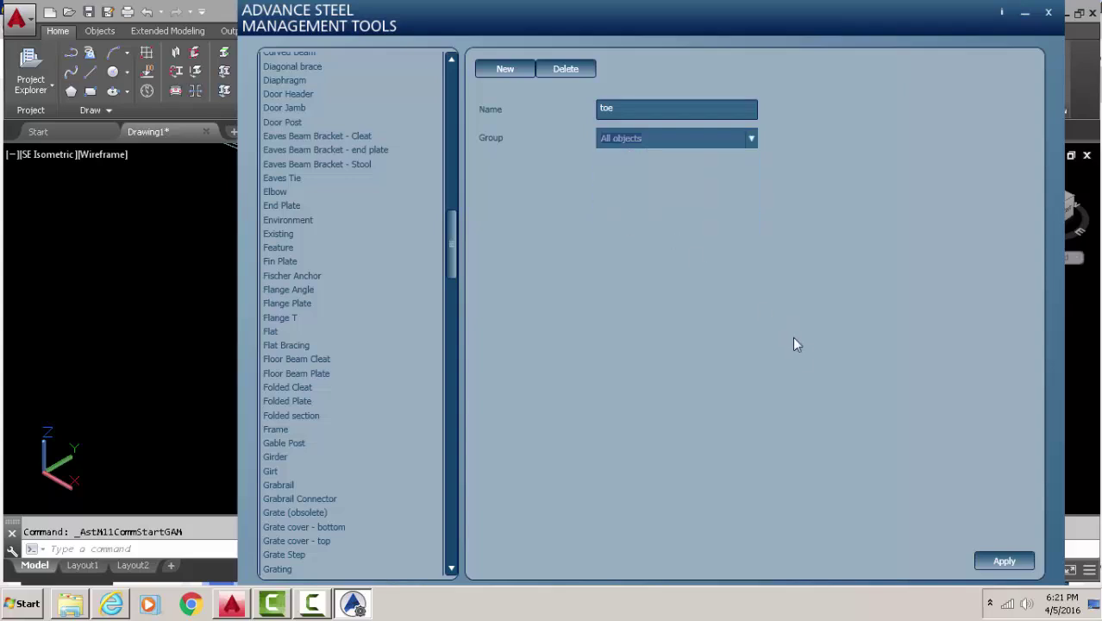
click(1023, 566)
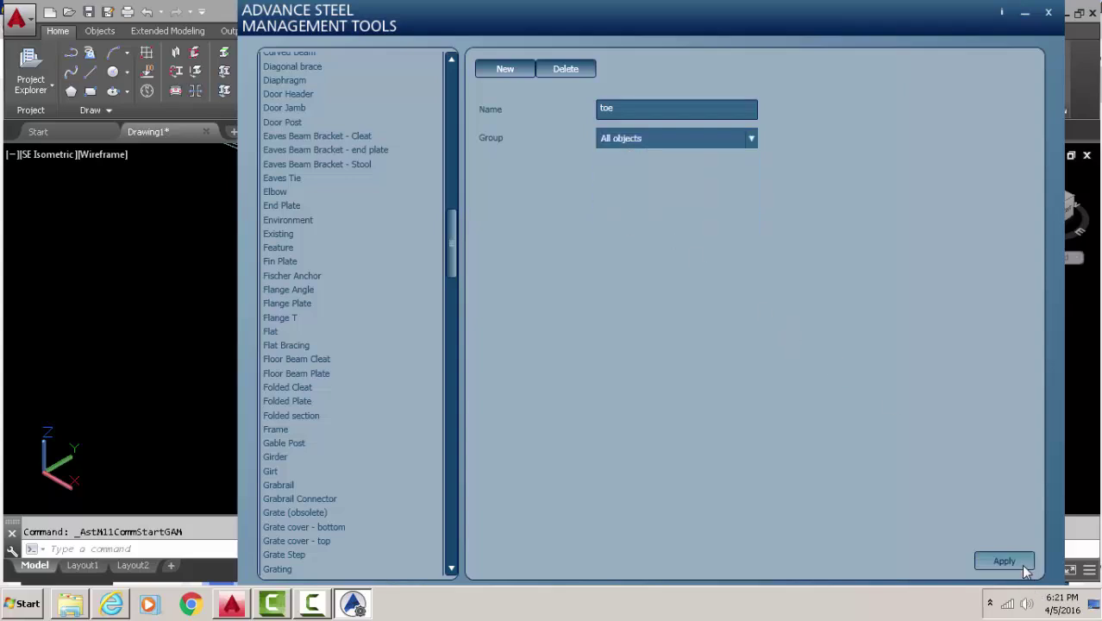
click(1048, 12)
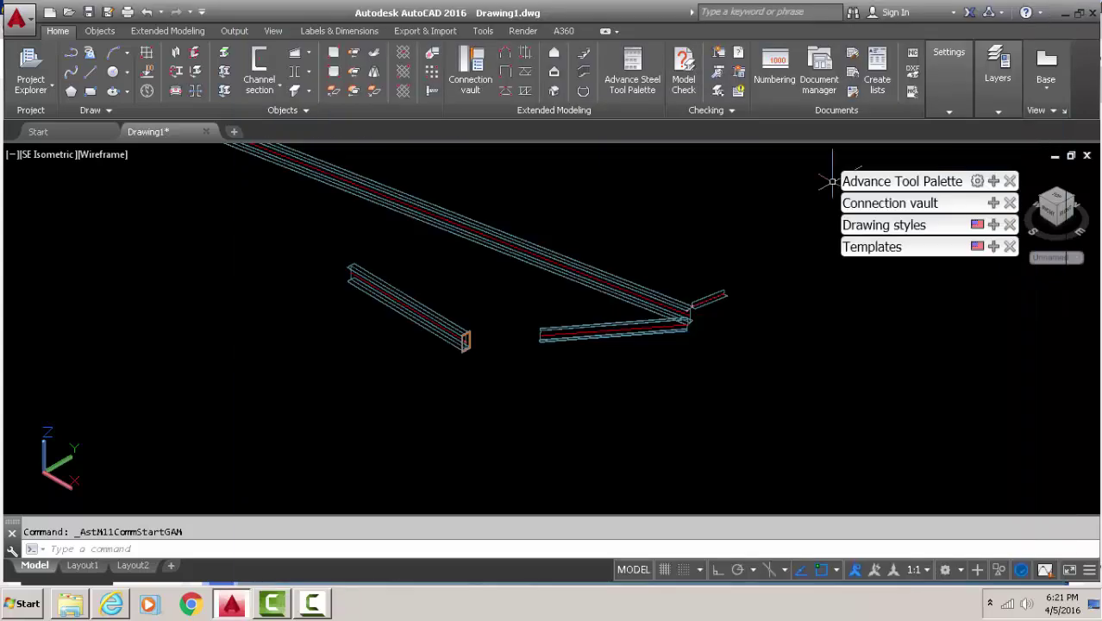
scroll(514, 297, down, 3)
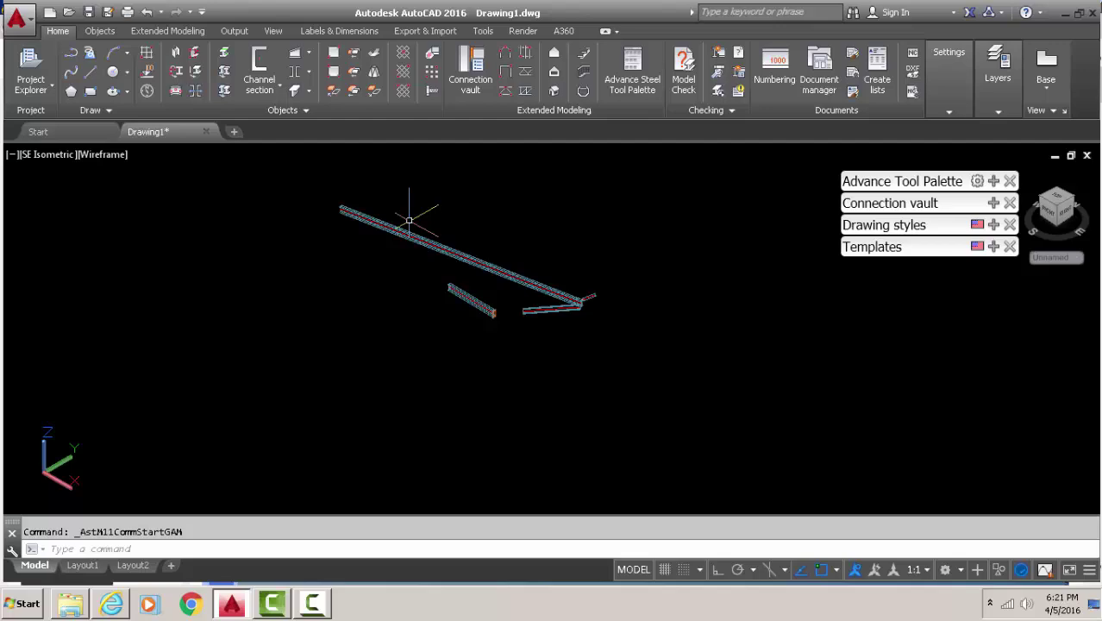
double_click(504, 261)
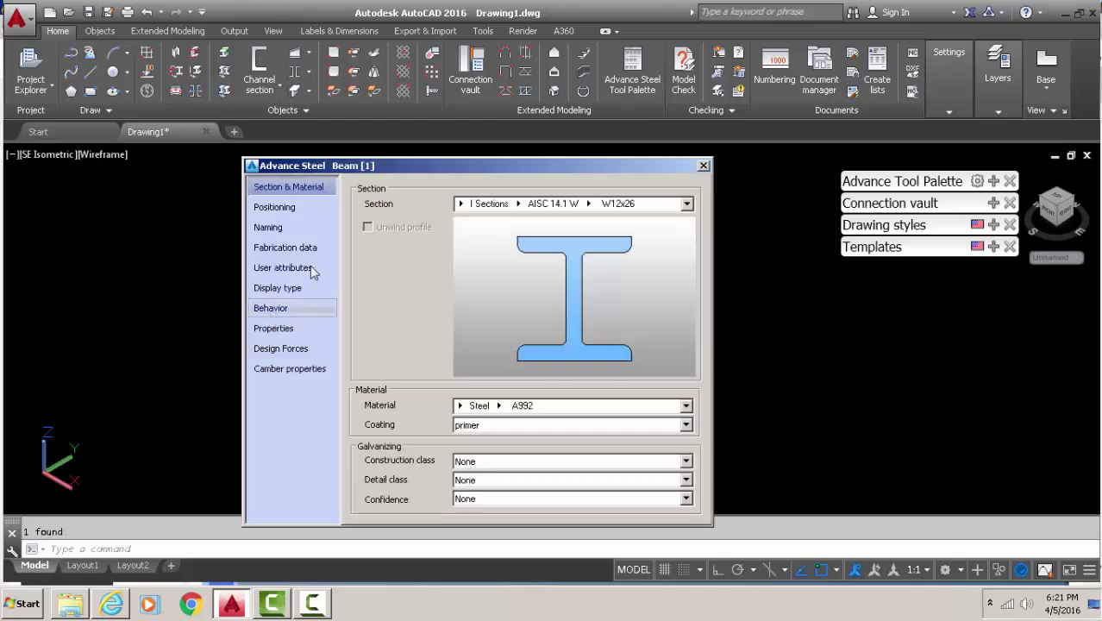
click(284, 228)
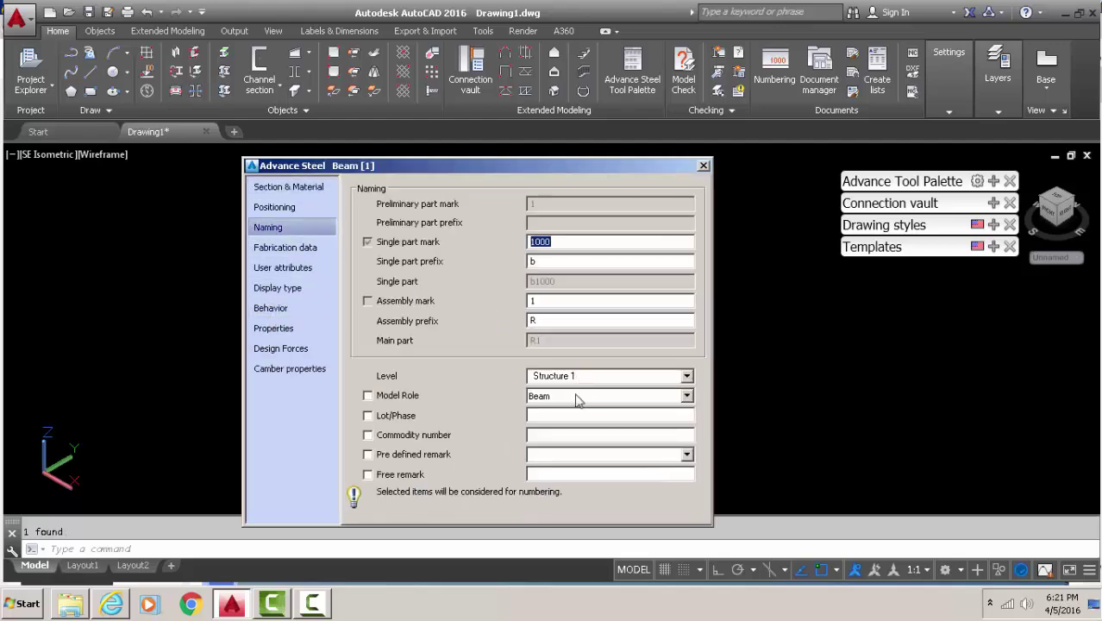
click(579, 395)
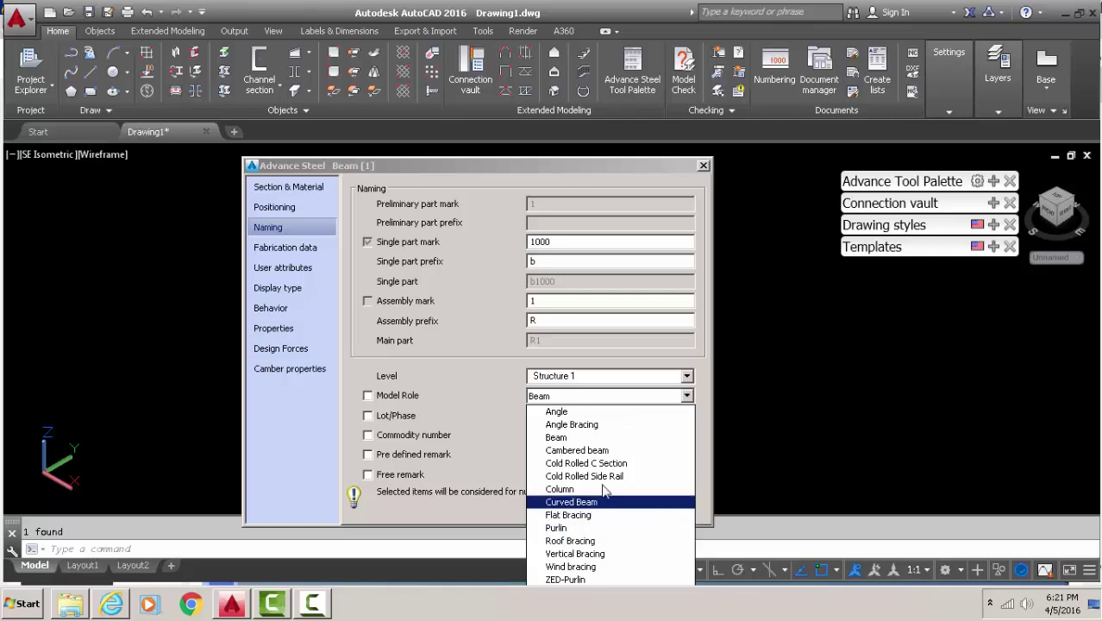
click(704, 166)
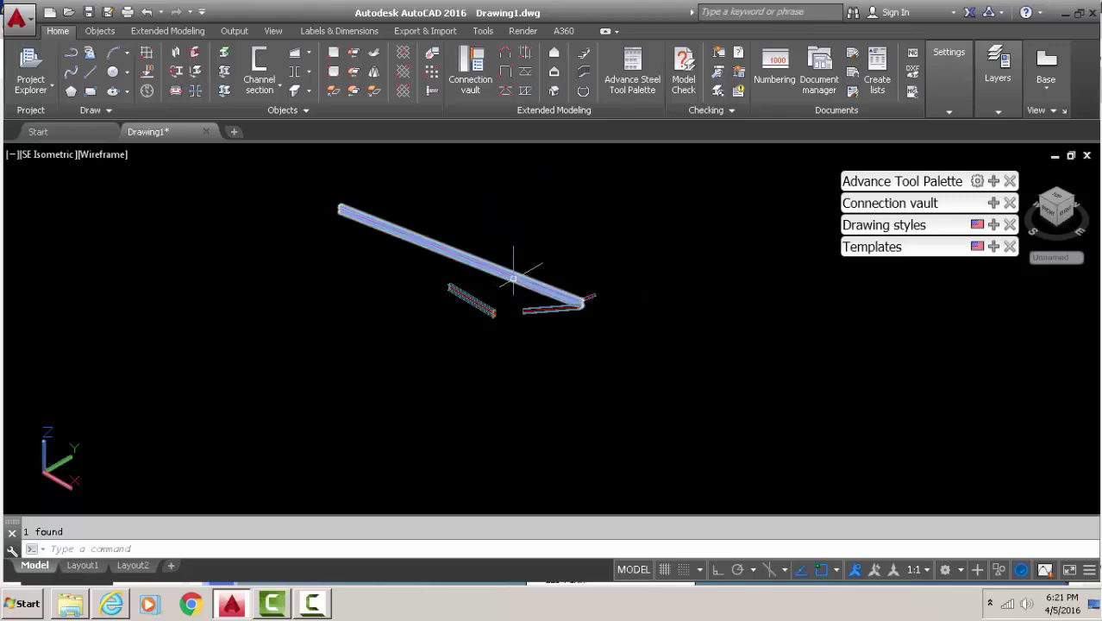
scroll(509, 271, up, 3)
scroll(517, 274, down, 5)
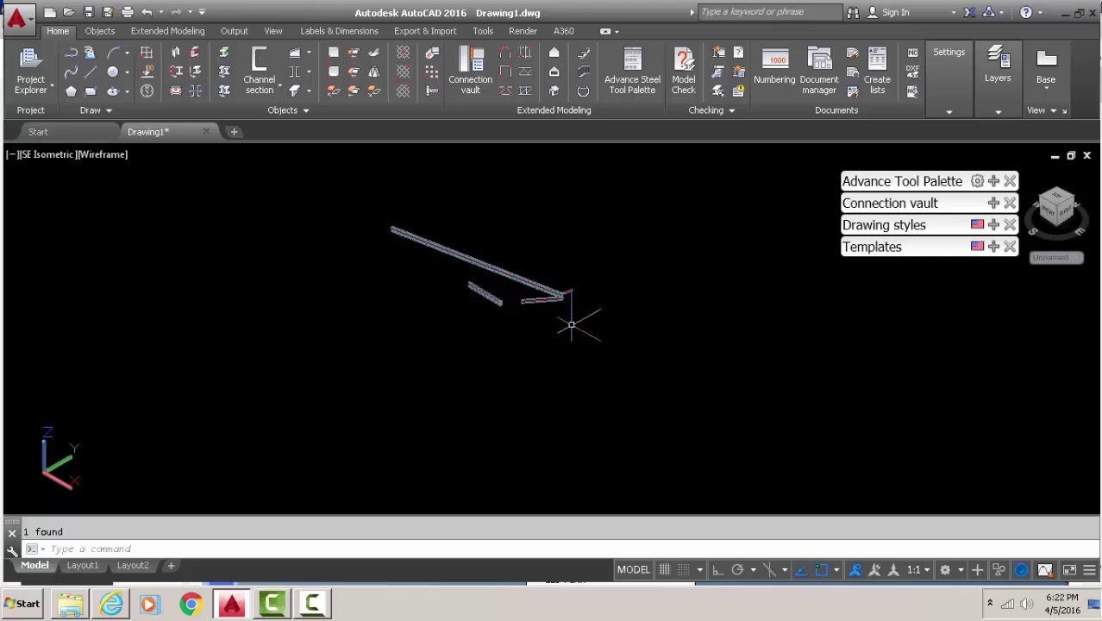
scroll(556, 311, up, 5)
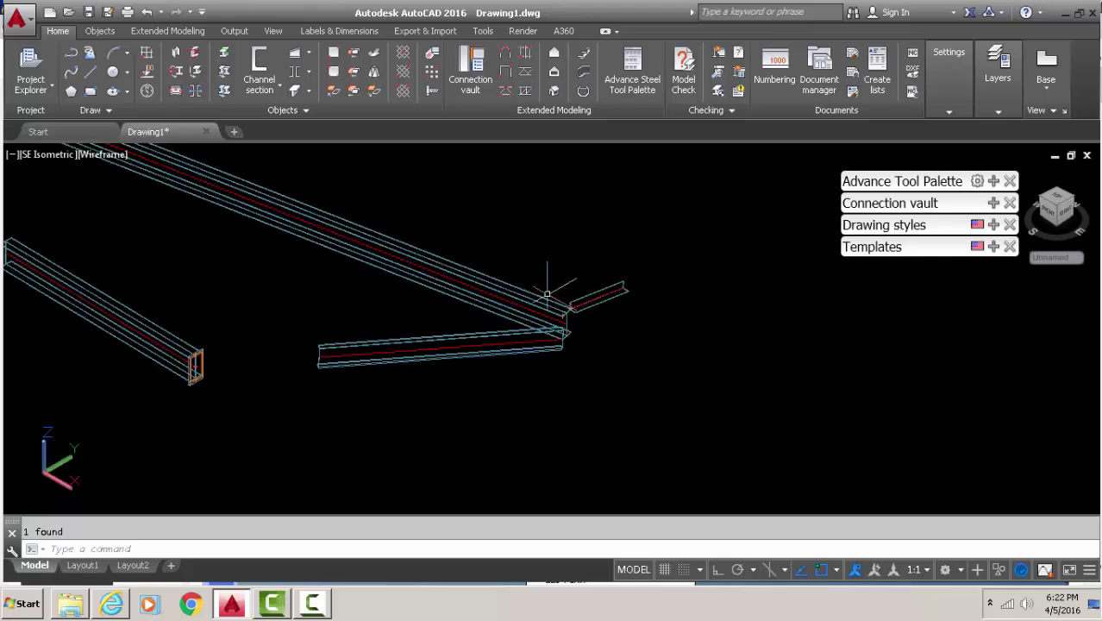
mouse_move(552, 300)
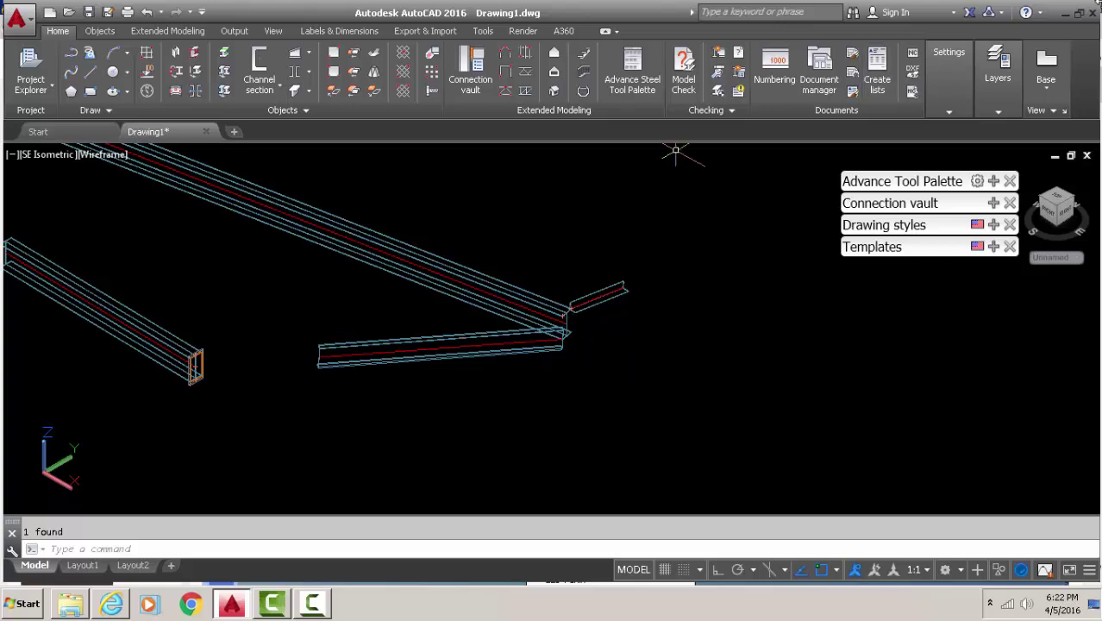
click(993, 182)
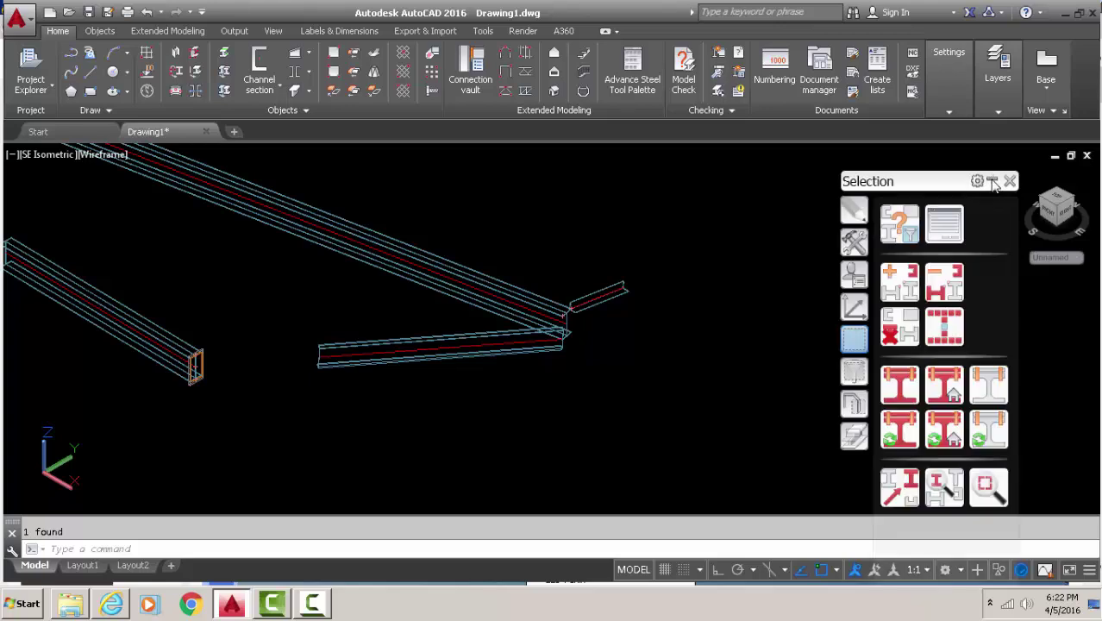
drag(912, 181, 867, 95)
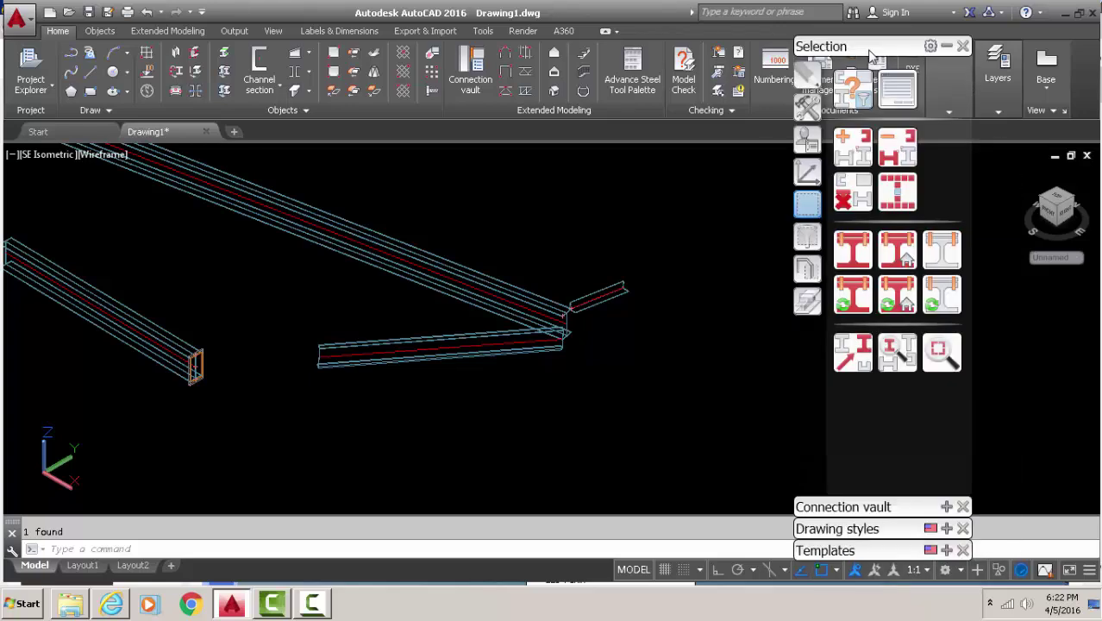
click(806, 107)
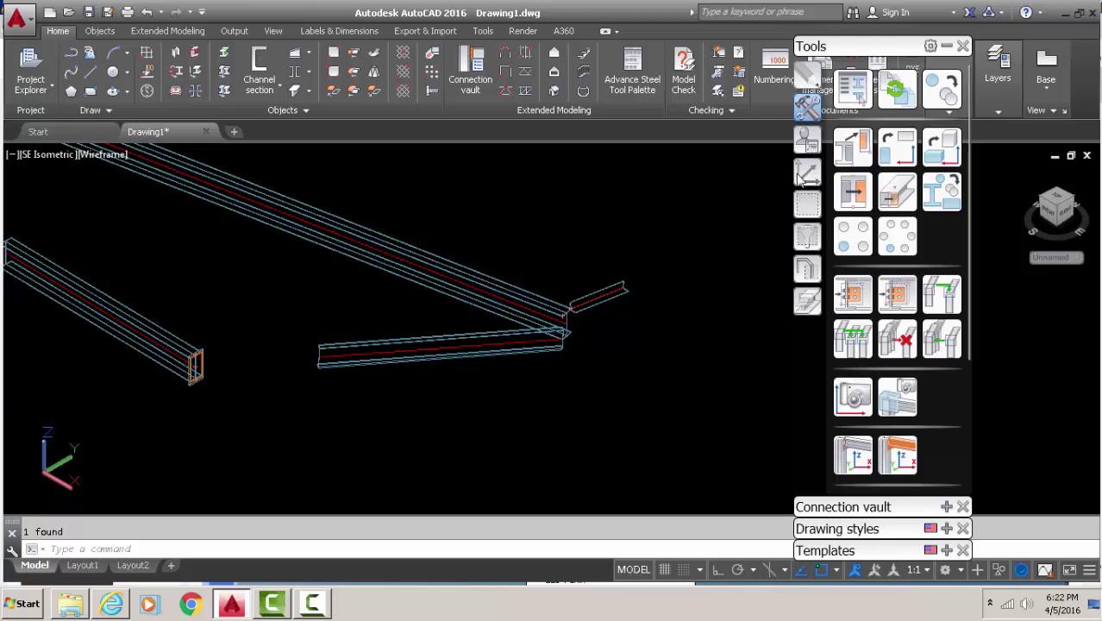
click(805, 298)
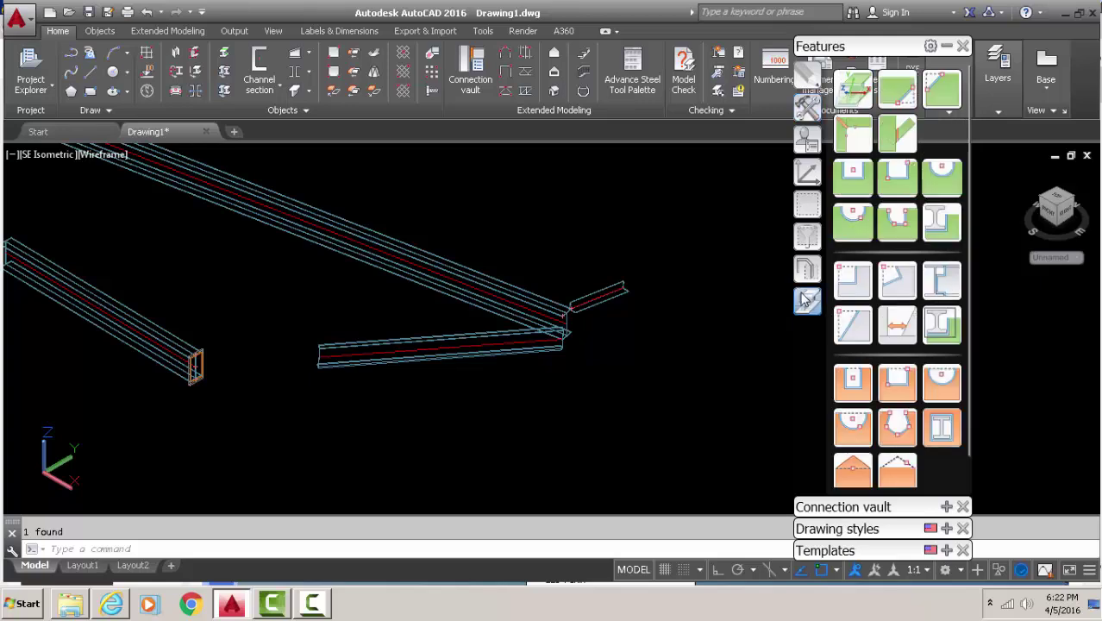
click(896, 138)
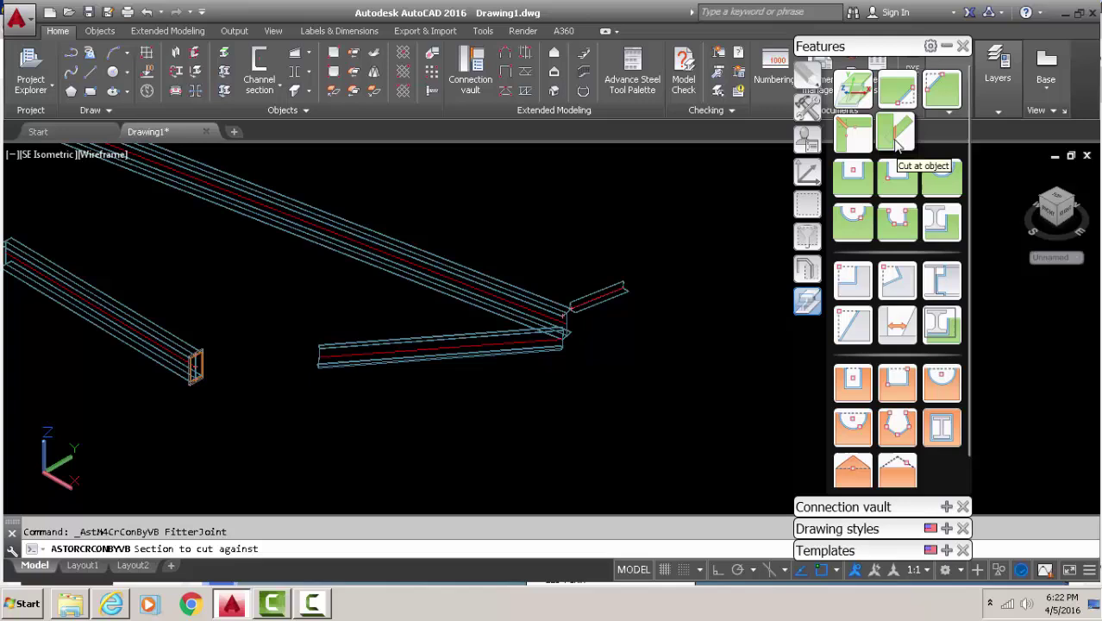
key(Escape)
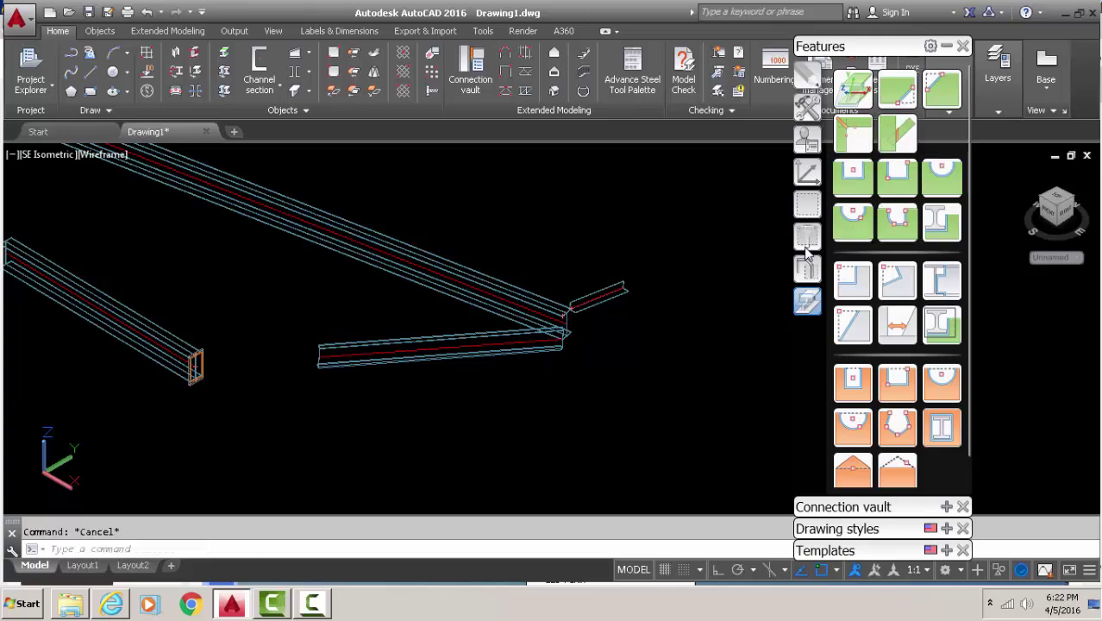
click(812, 108)
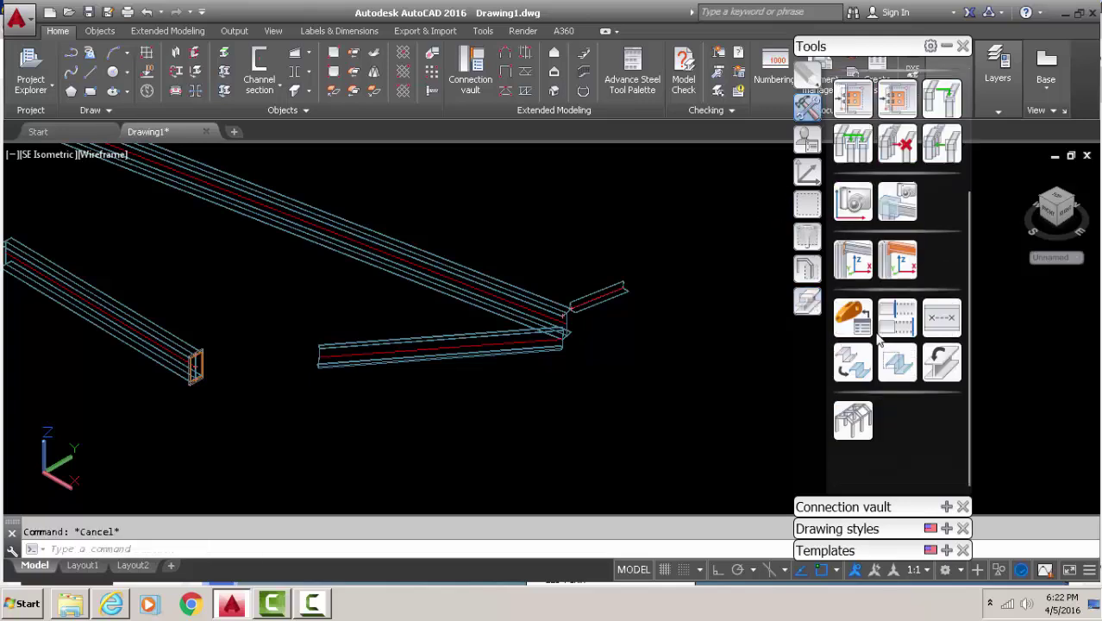
click(888, 320)
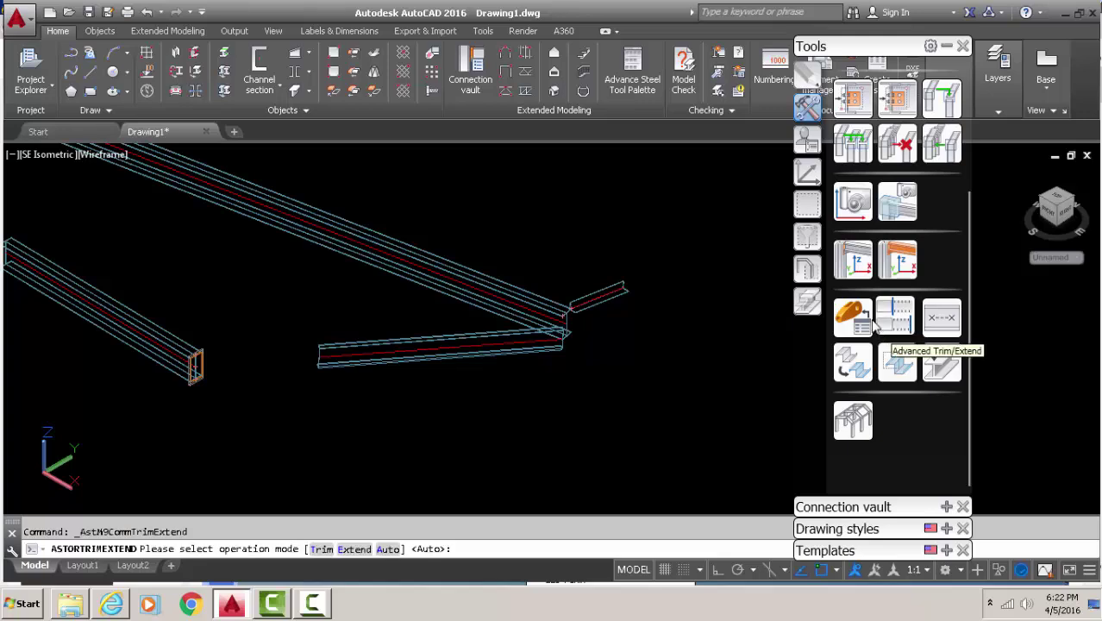
key(Escape)
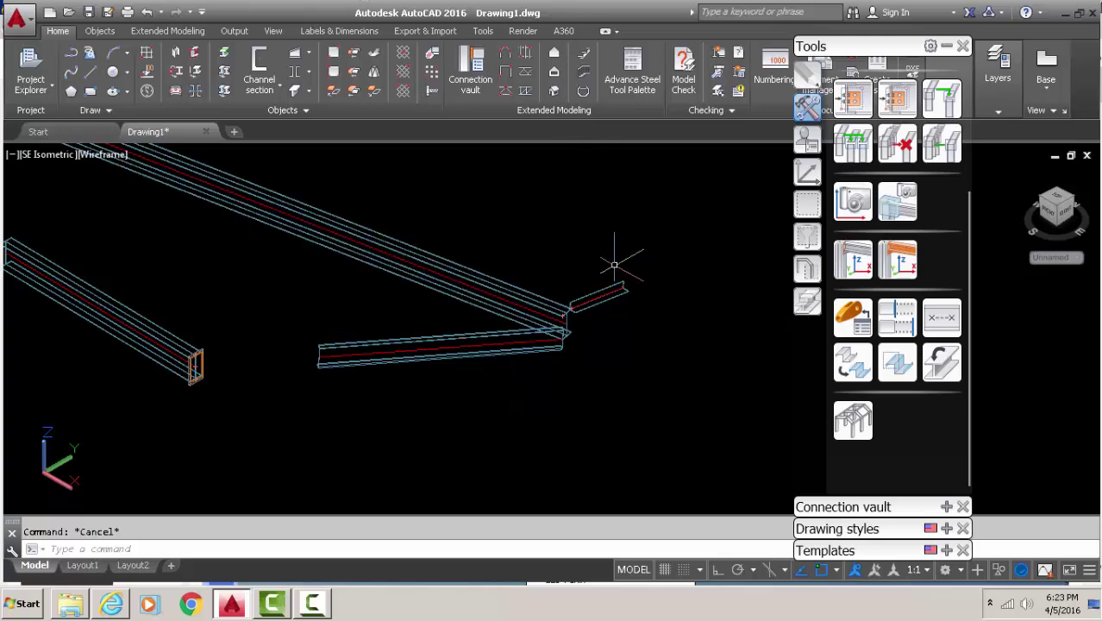
scroll(632, 266, down, 3)
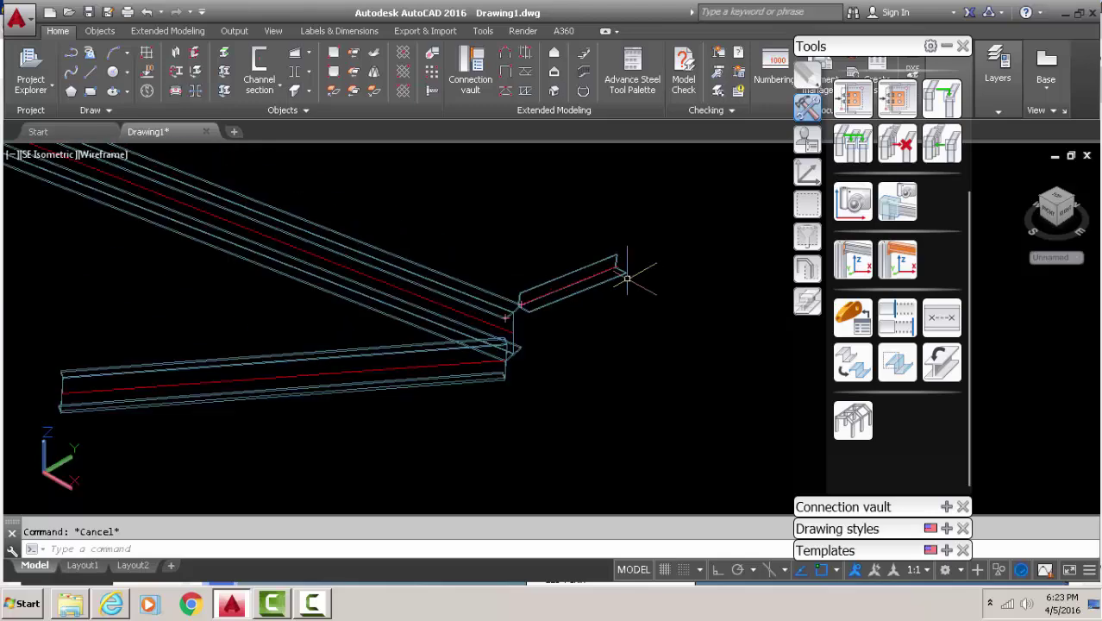
scroll(566, 259, down, 3)
scroll(479, 231, up, 3)
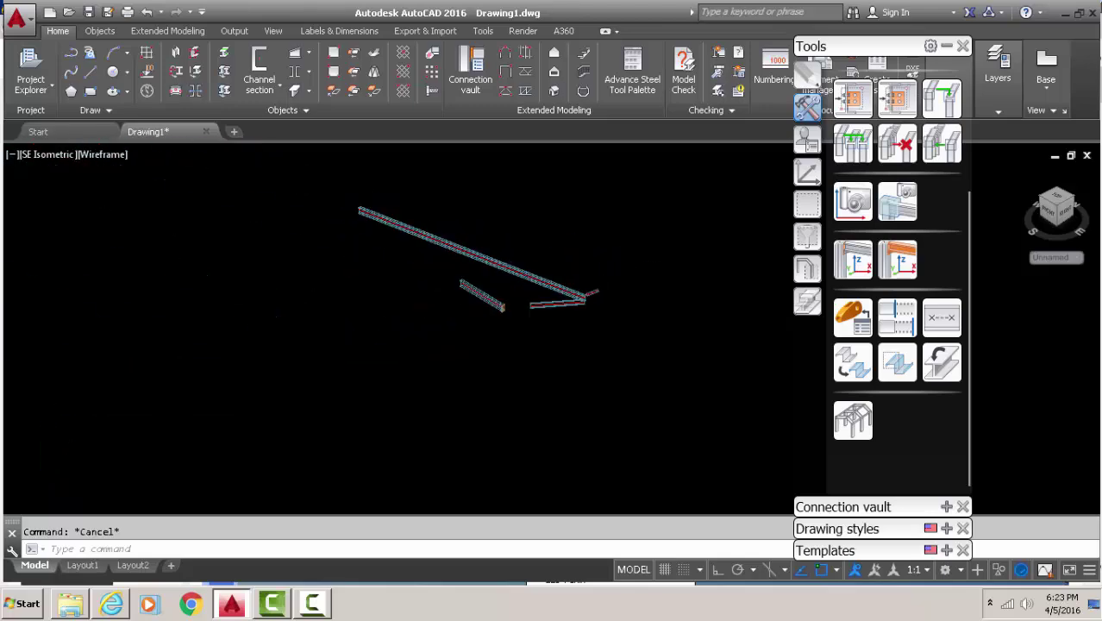
scroll(216, 171, up, 3)
scroll(250, 166, down, 4)
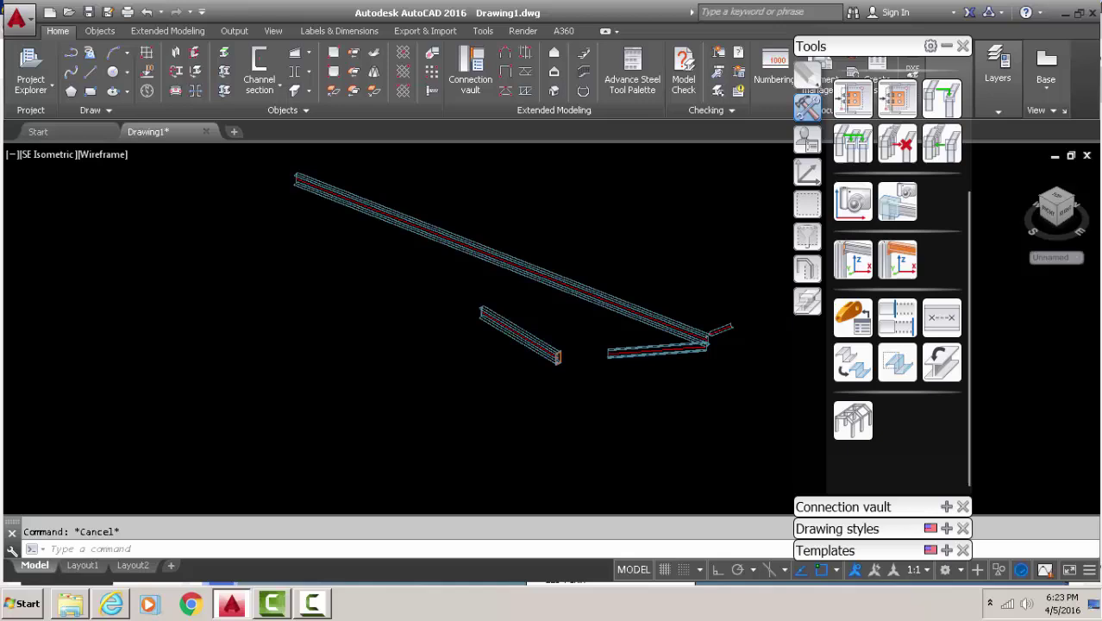
middle_drag(326, 200, 337, 252)
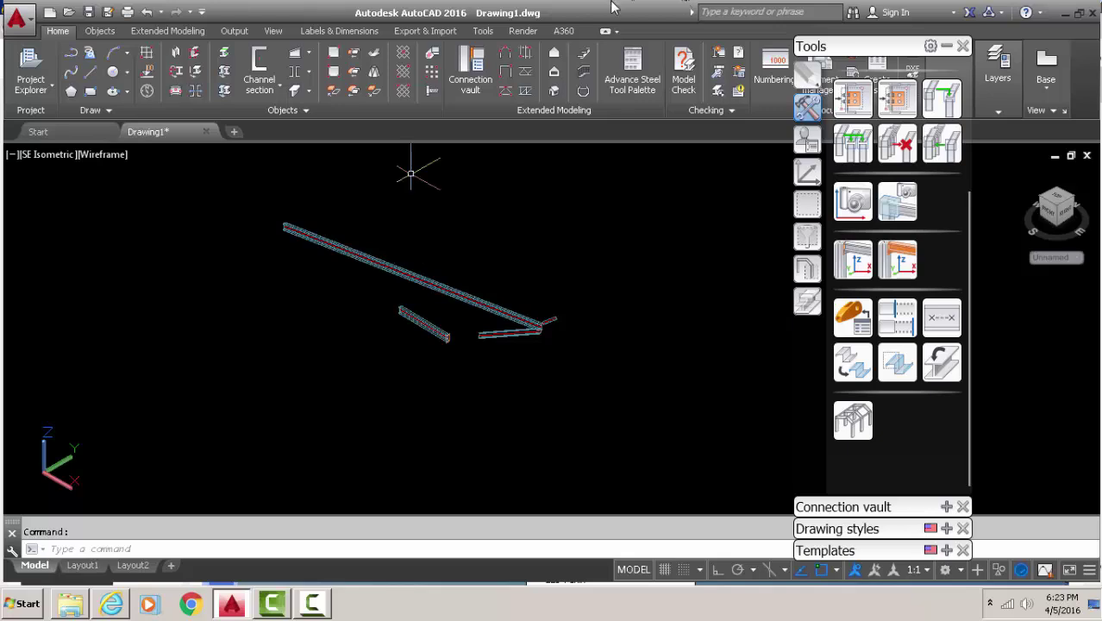
mouse_move(312, 604)
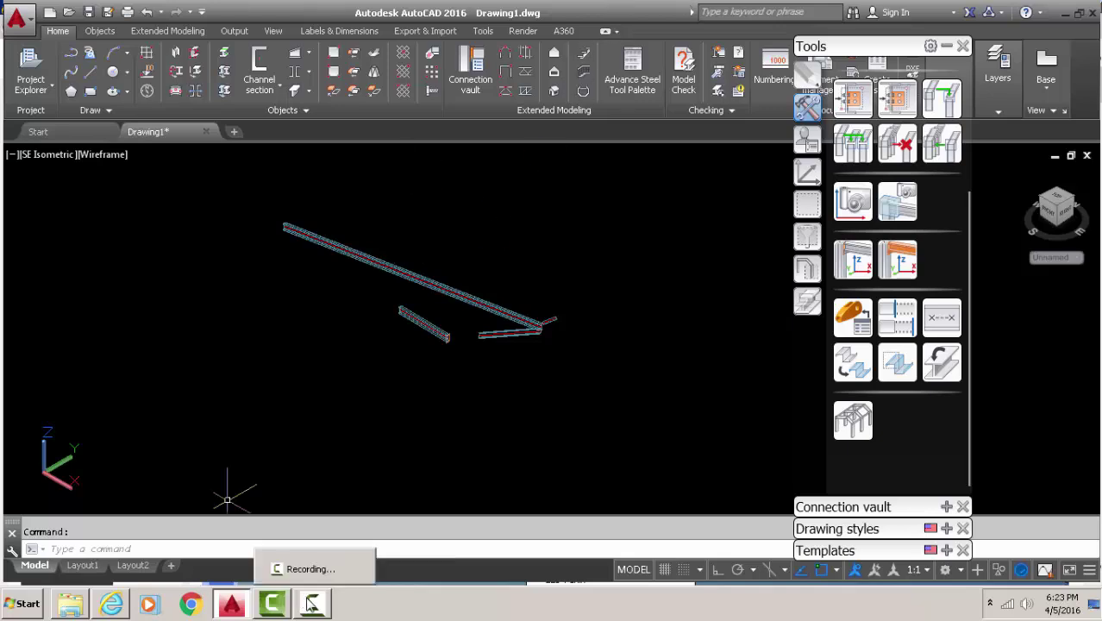
Clear the drawing and draw a W12x26 A992 rolled I-section beam, showing its properties.
click(312, 604)
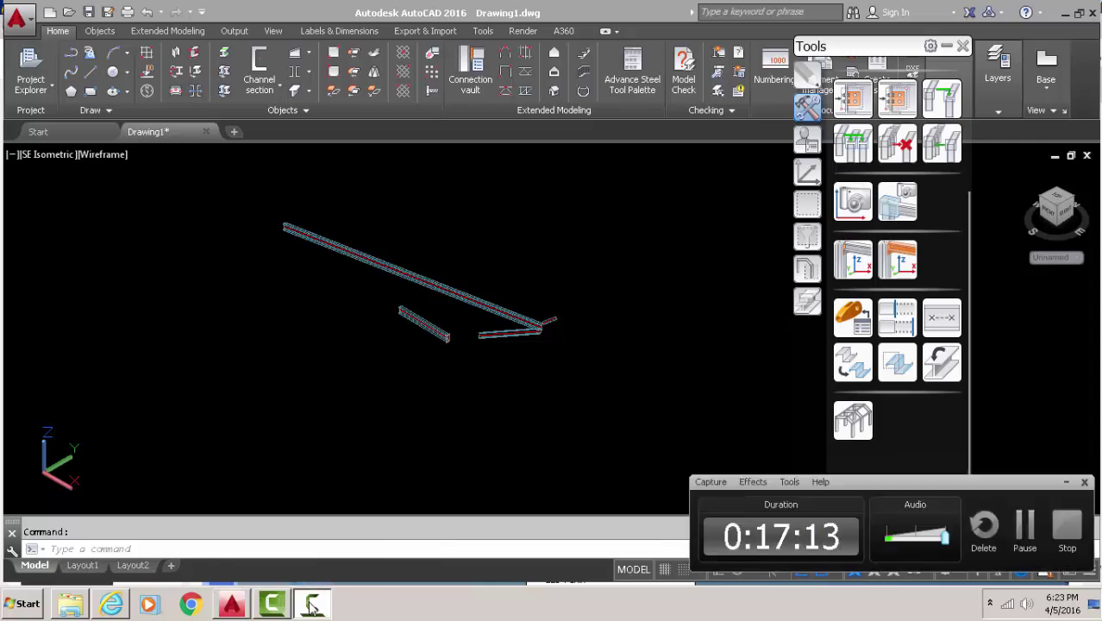
click(1068, 534)
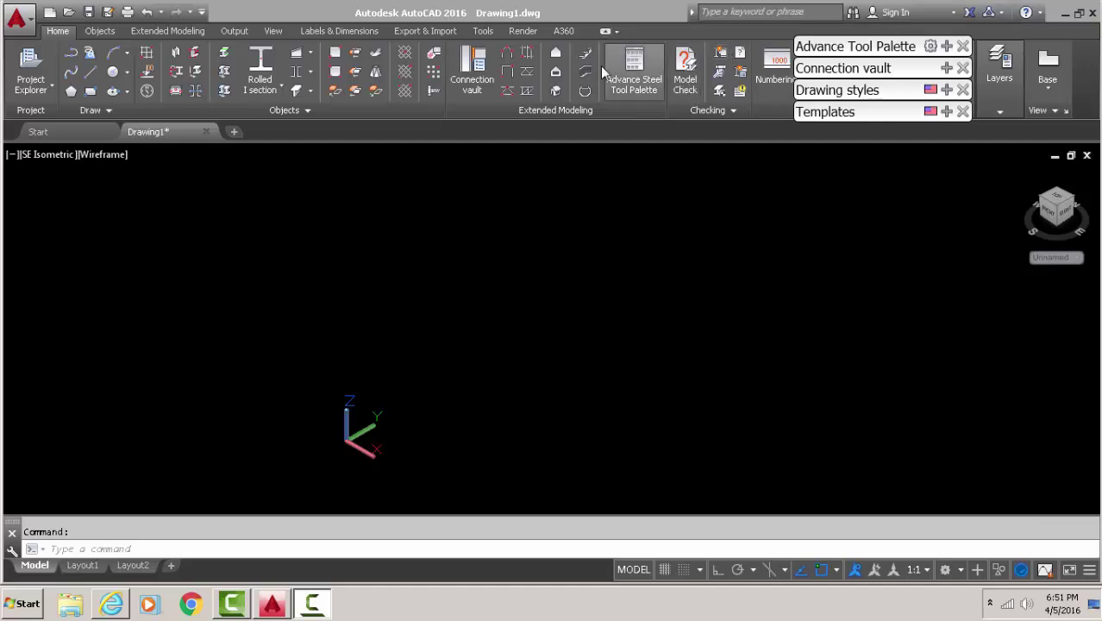
click(361, 250)
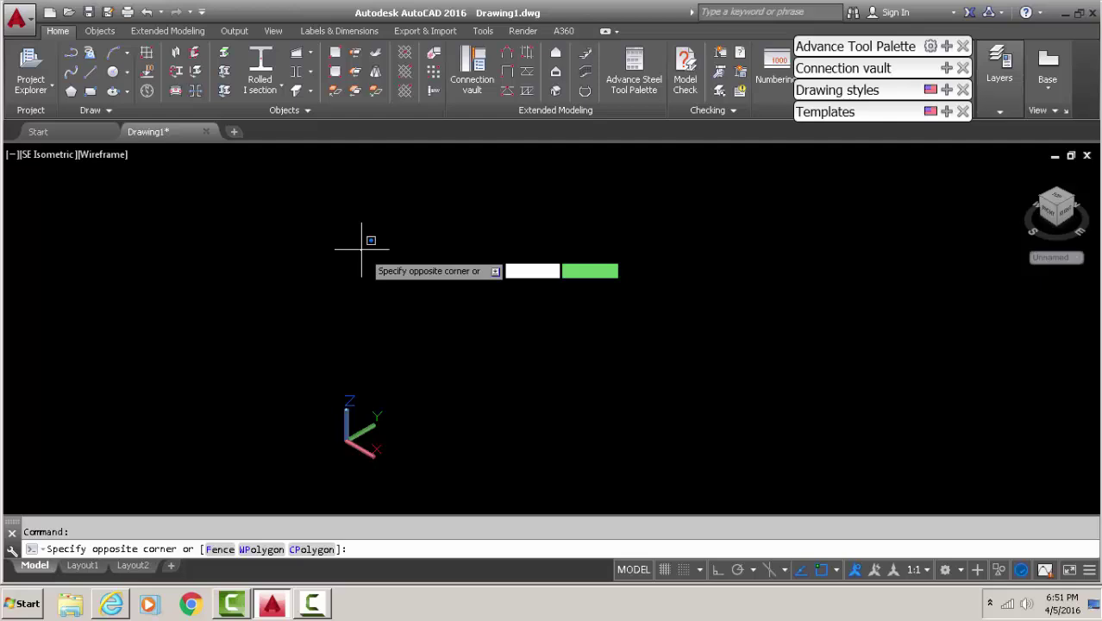
click(259, 67)
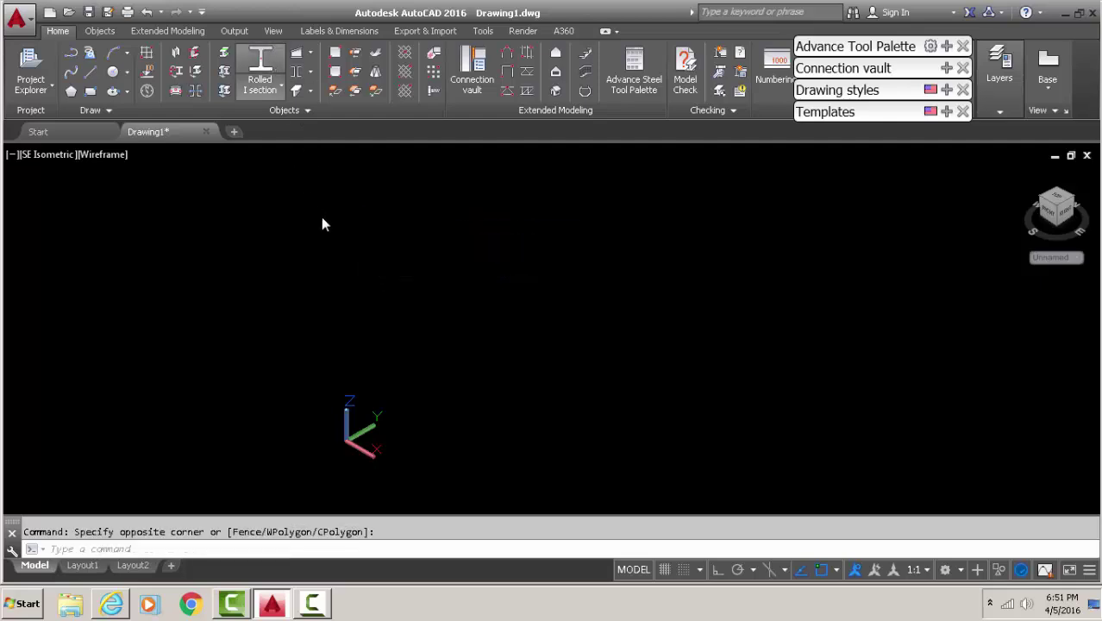
click(325, 220)
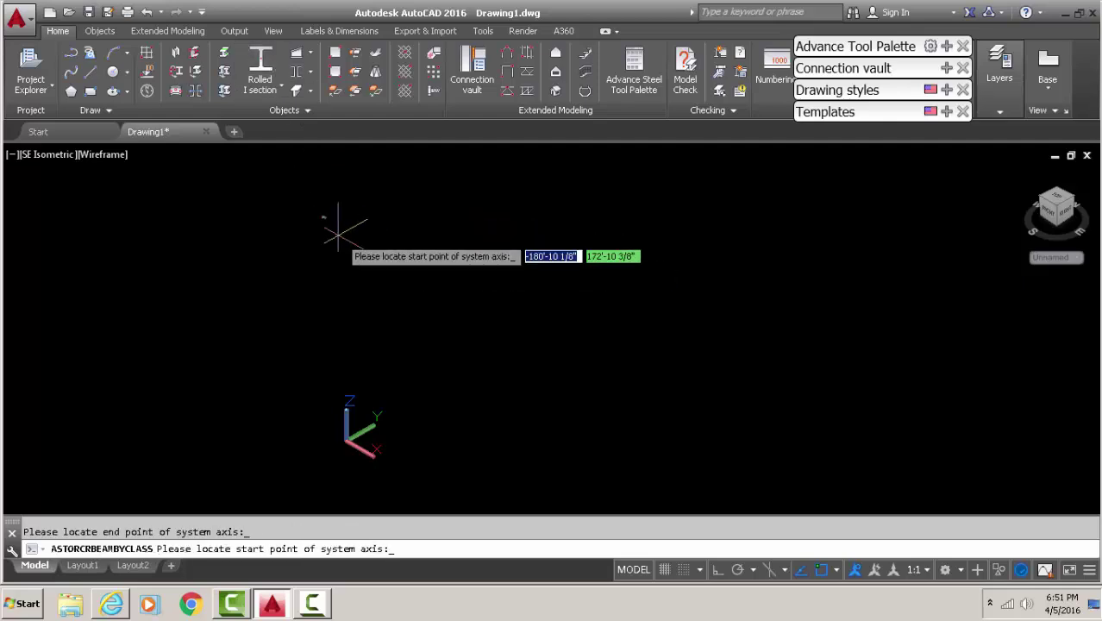
key(Return)
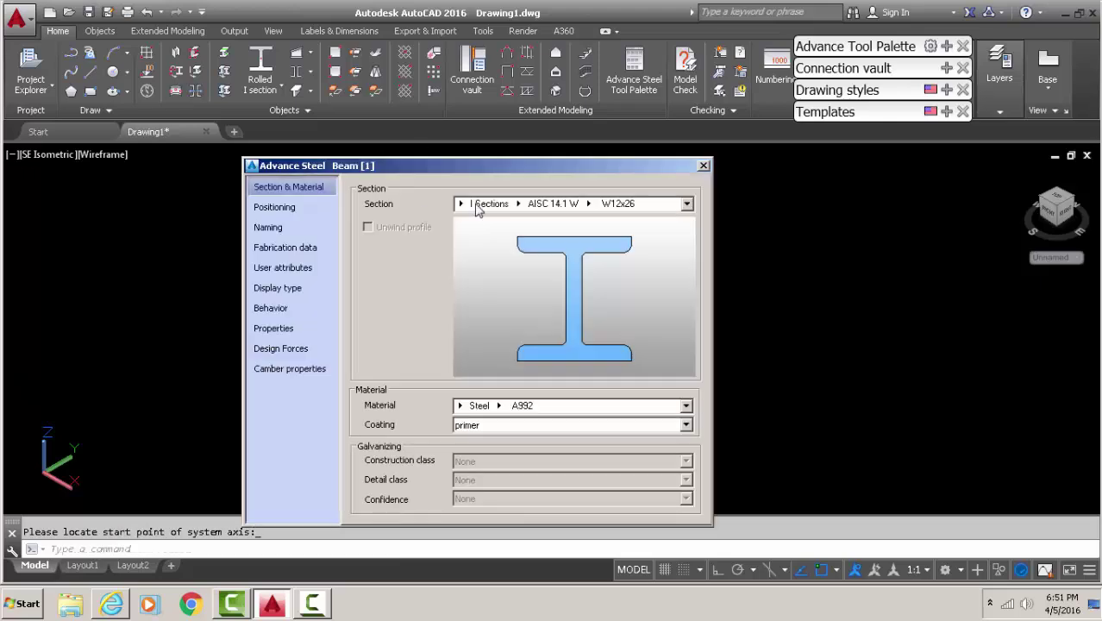
On the beam's Naming page, browse the Model Role list, briefly picking T plate.
click(326, 226)
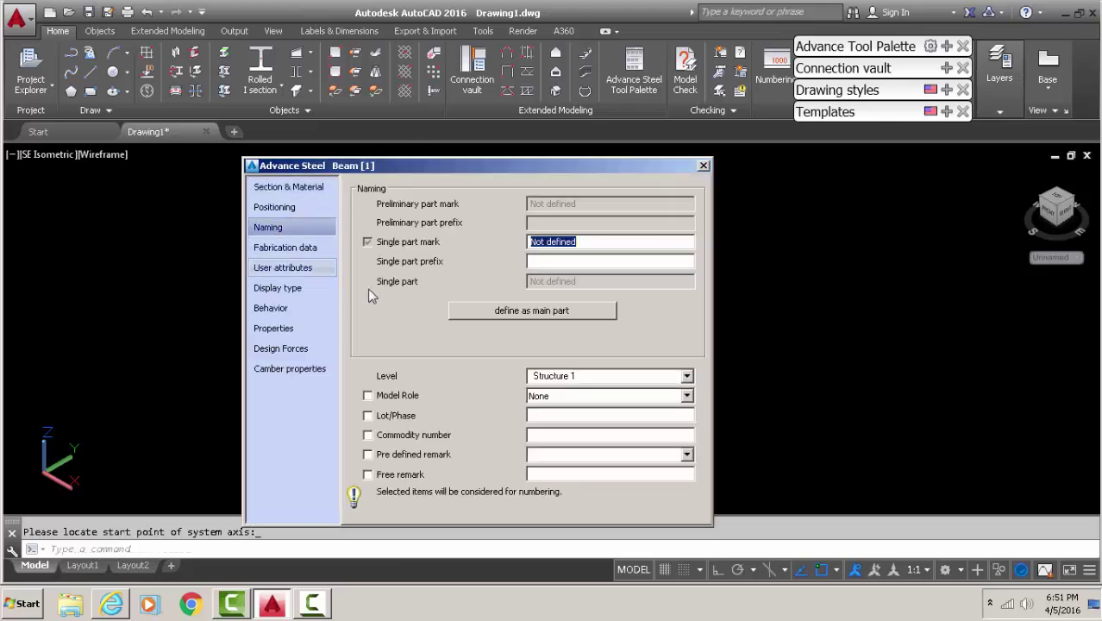
click(552, 395)
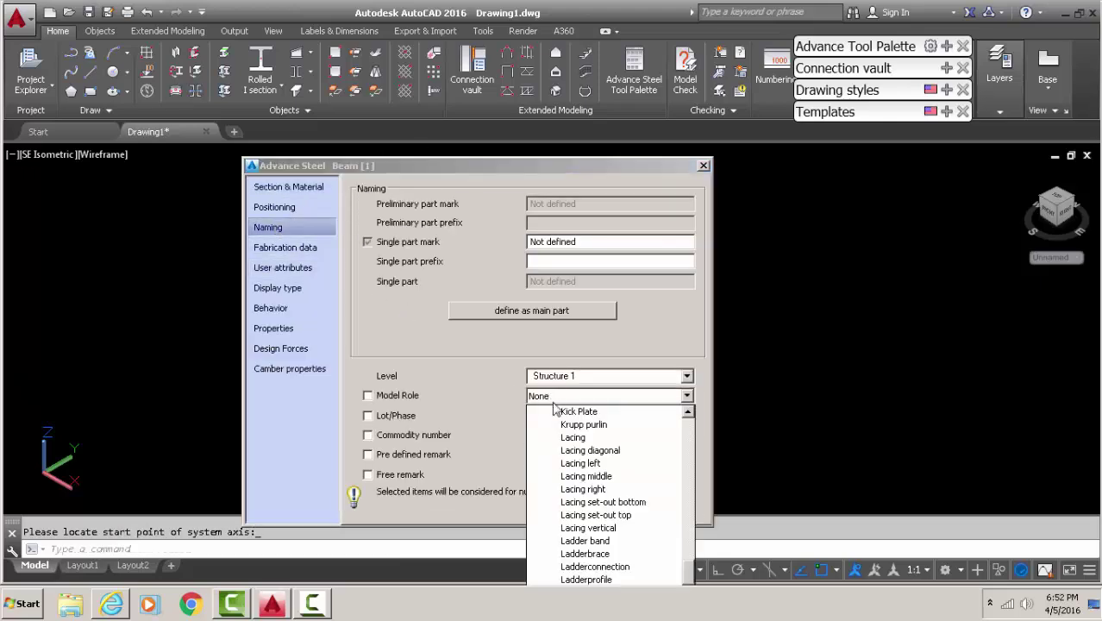
click(586, 440)
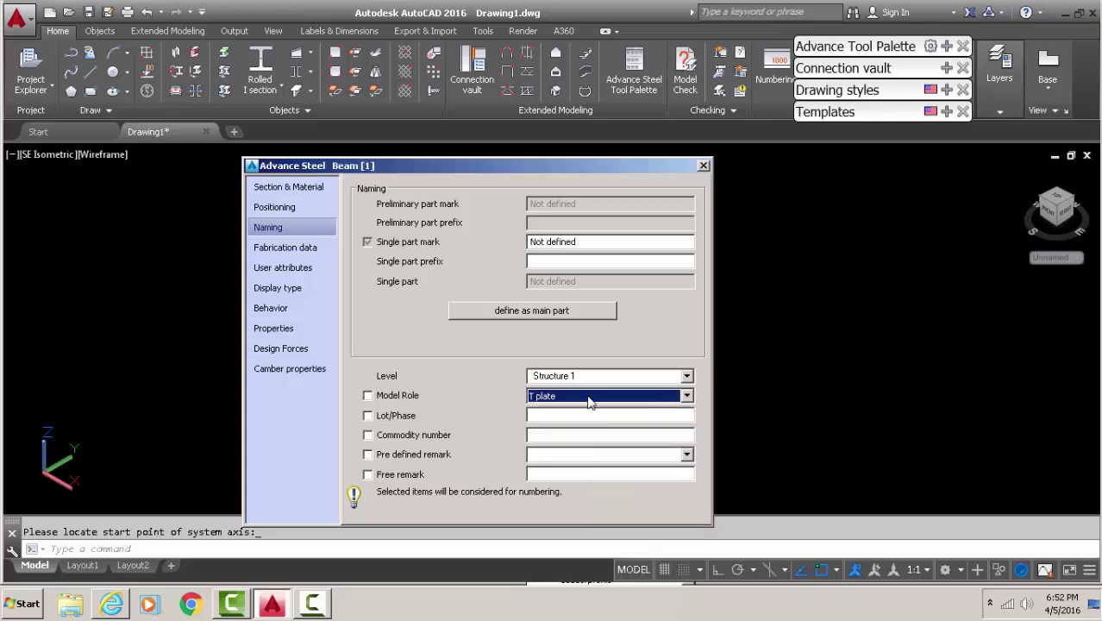
click(590, 398)
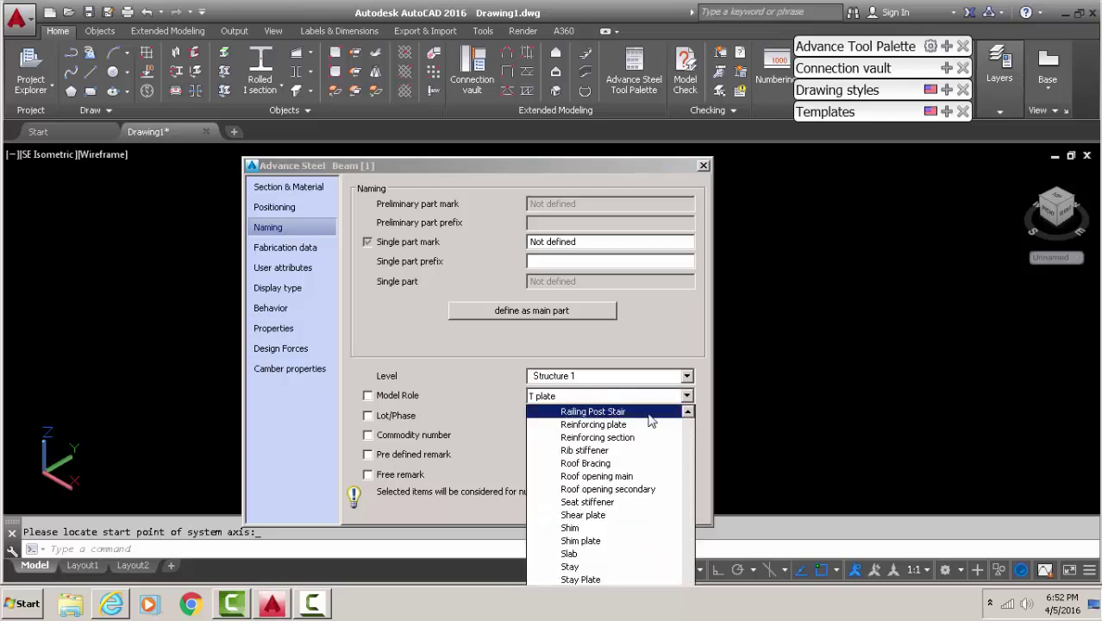
scroll(651, 420, down, 15)
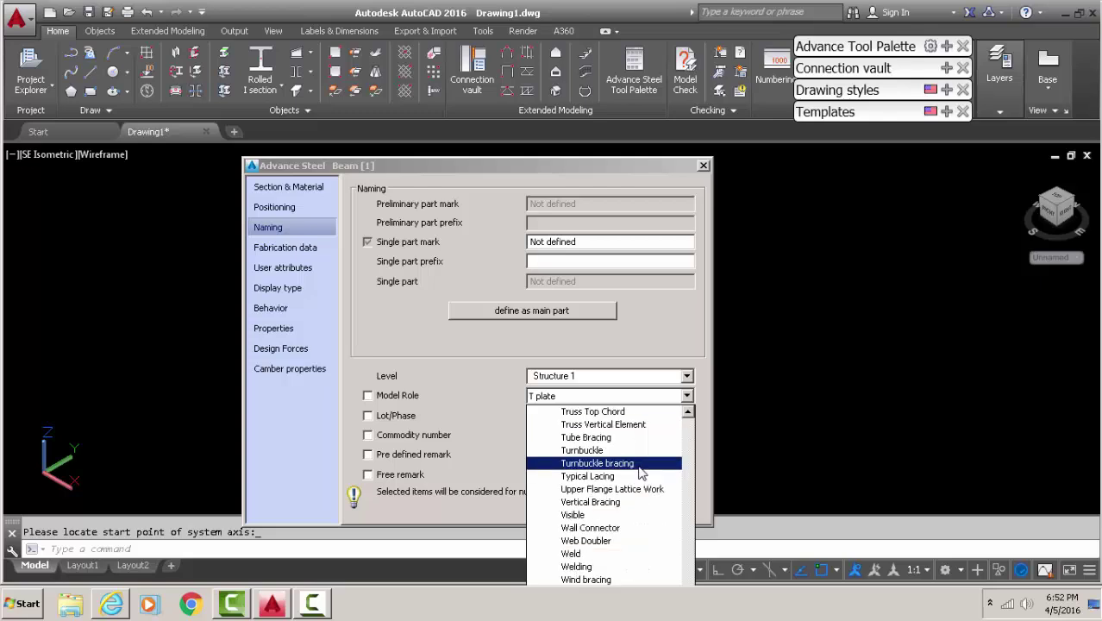
scroll(641, 472, down, 1)
scroll(641, 473, up, 4)
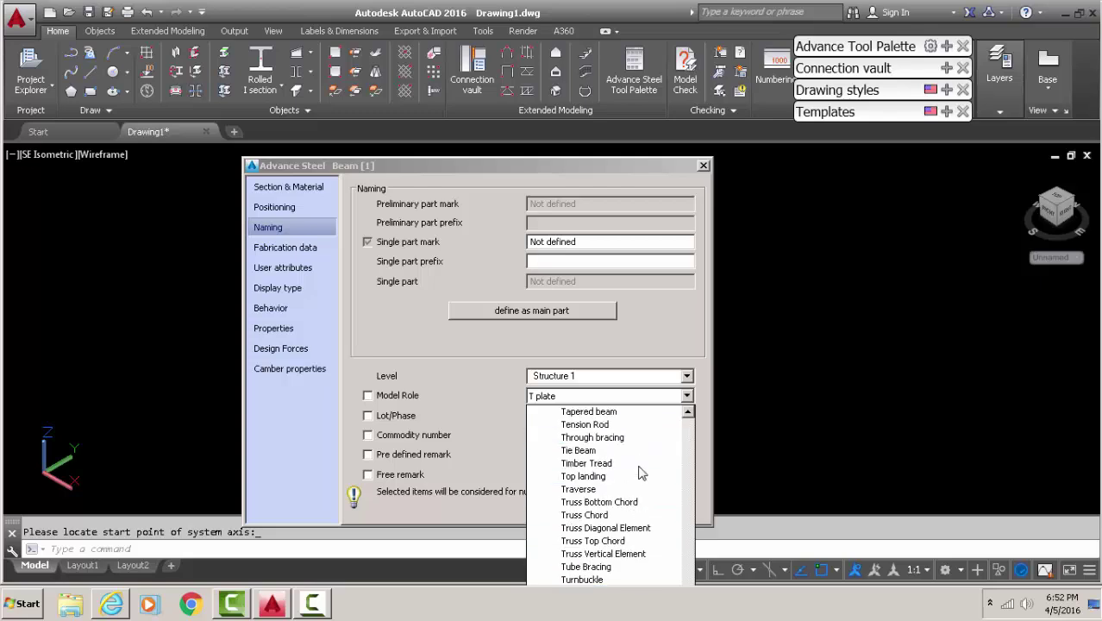
scroll(640, 473, up, 1)
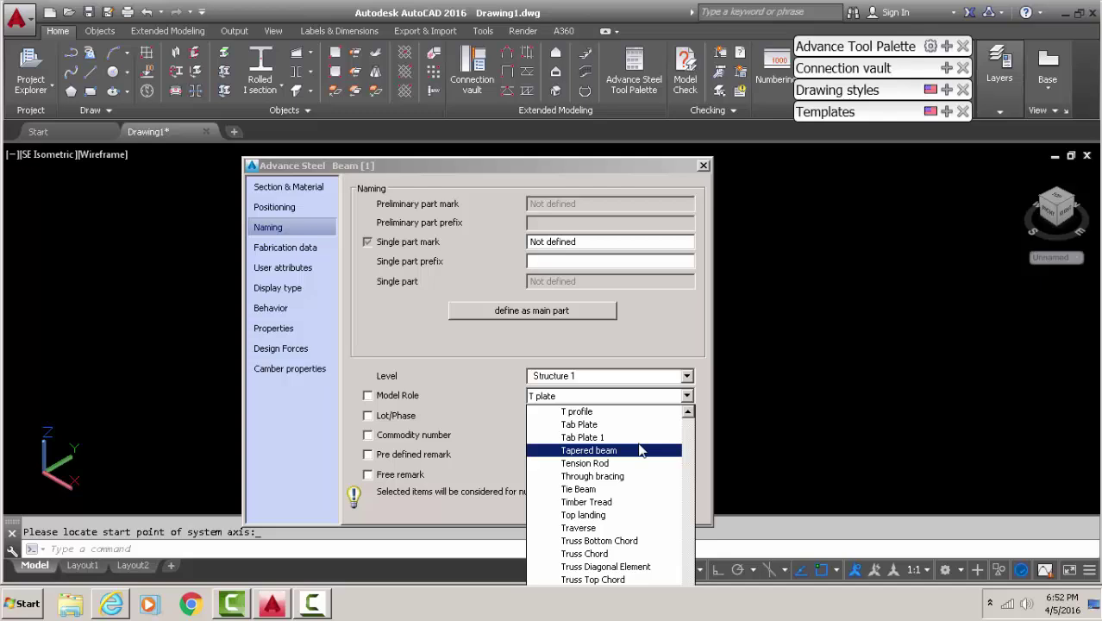
Scroll through the model roles and set the beam's role to the custom 'toe'.
click(589, 389)
click(582, 398)
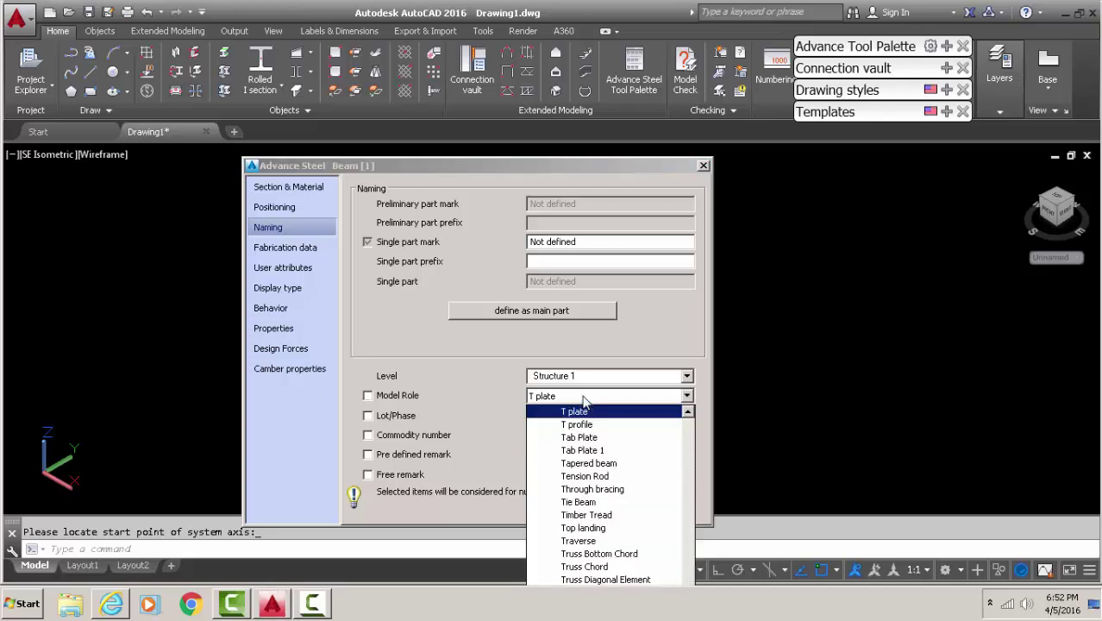
click(583, 398)
scroll(582, 398, down, 8)
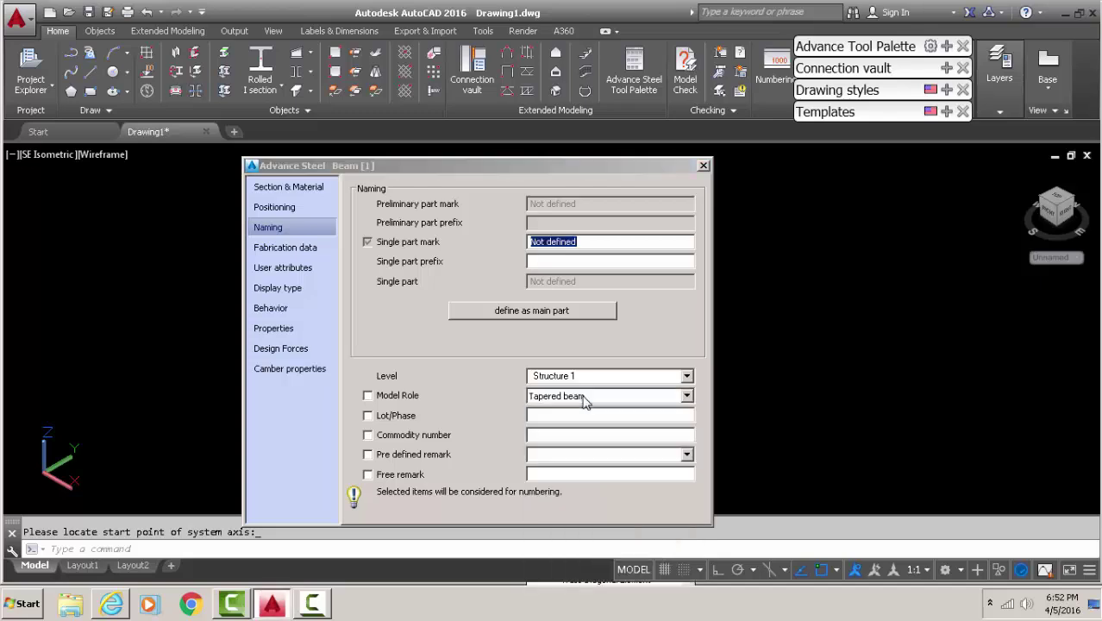
scroll(583, 398, down, 4)
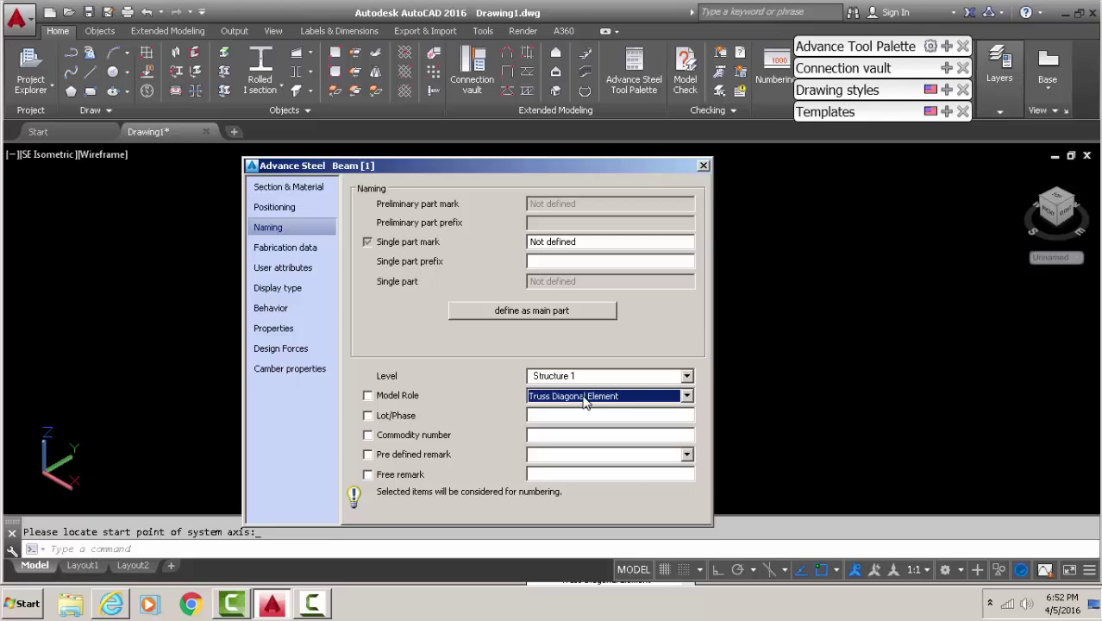
scroll(583, 398, down, 1)
scroll(584, 398, down, 3)
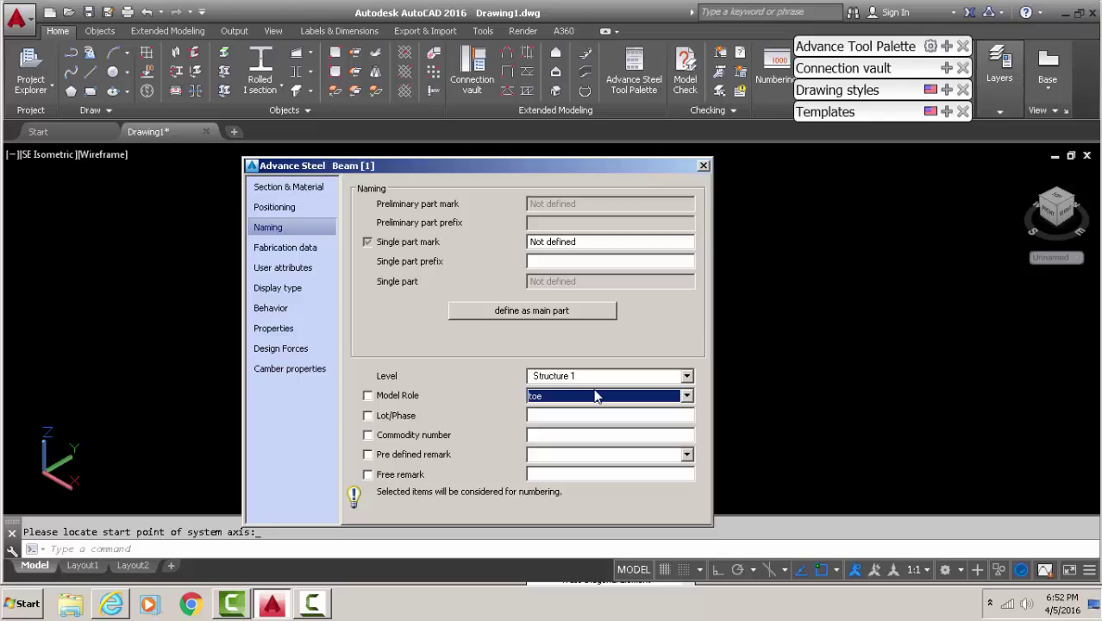
click(568, 414)
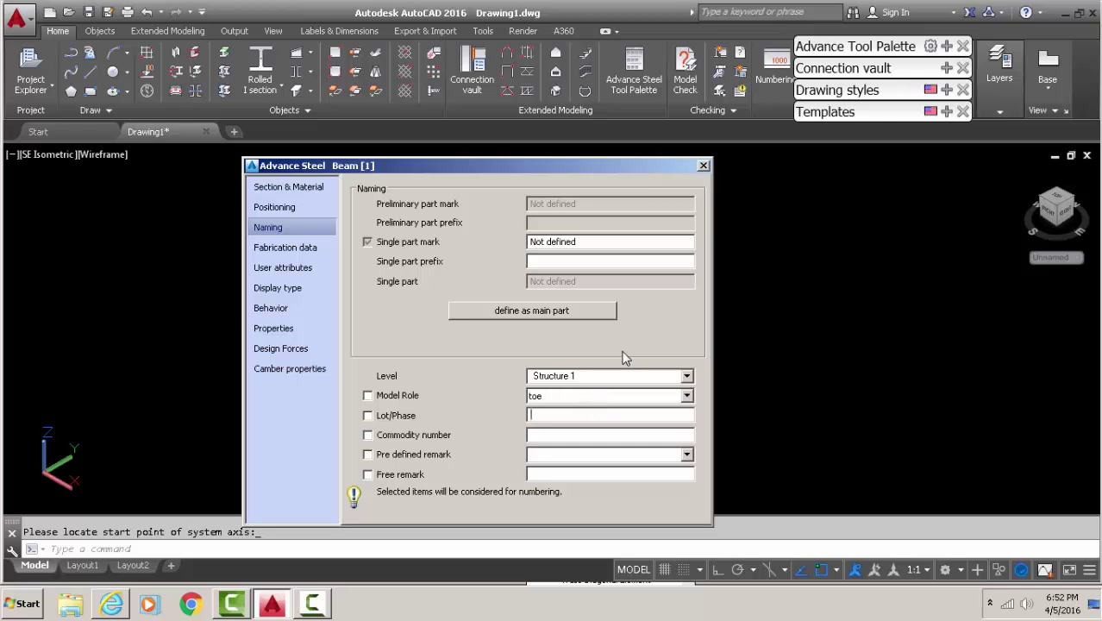
click(313, 603)
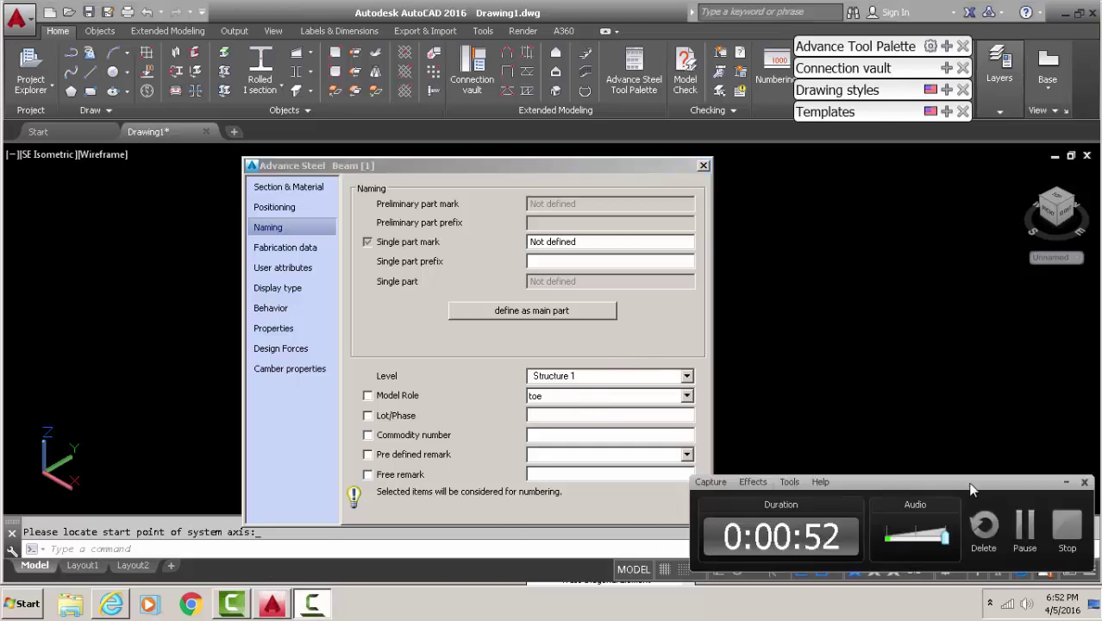